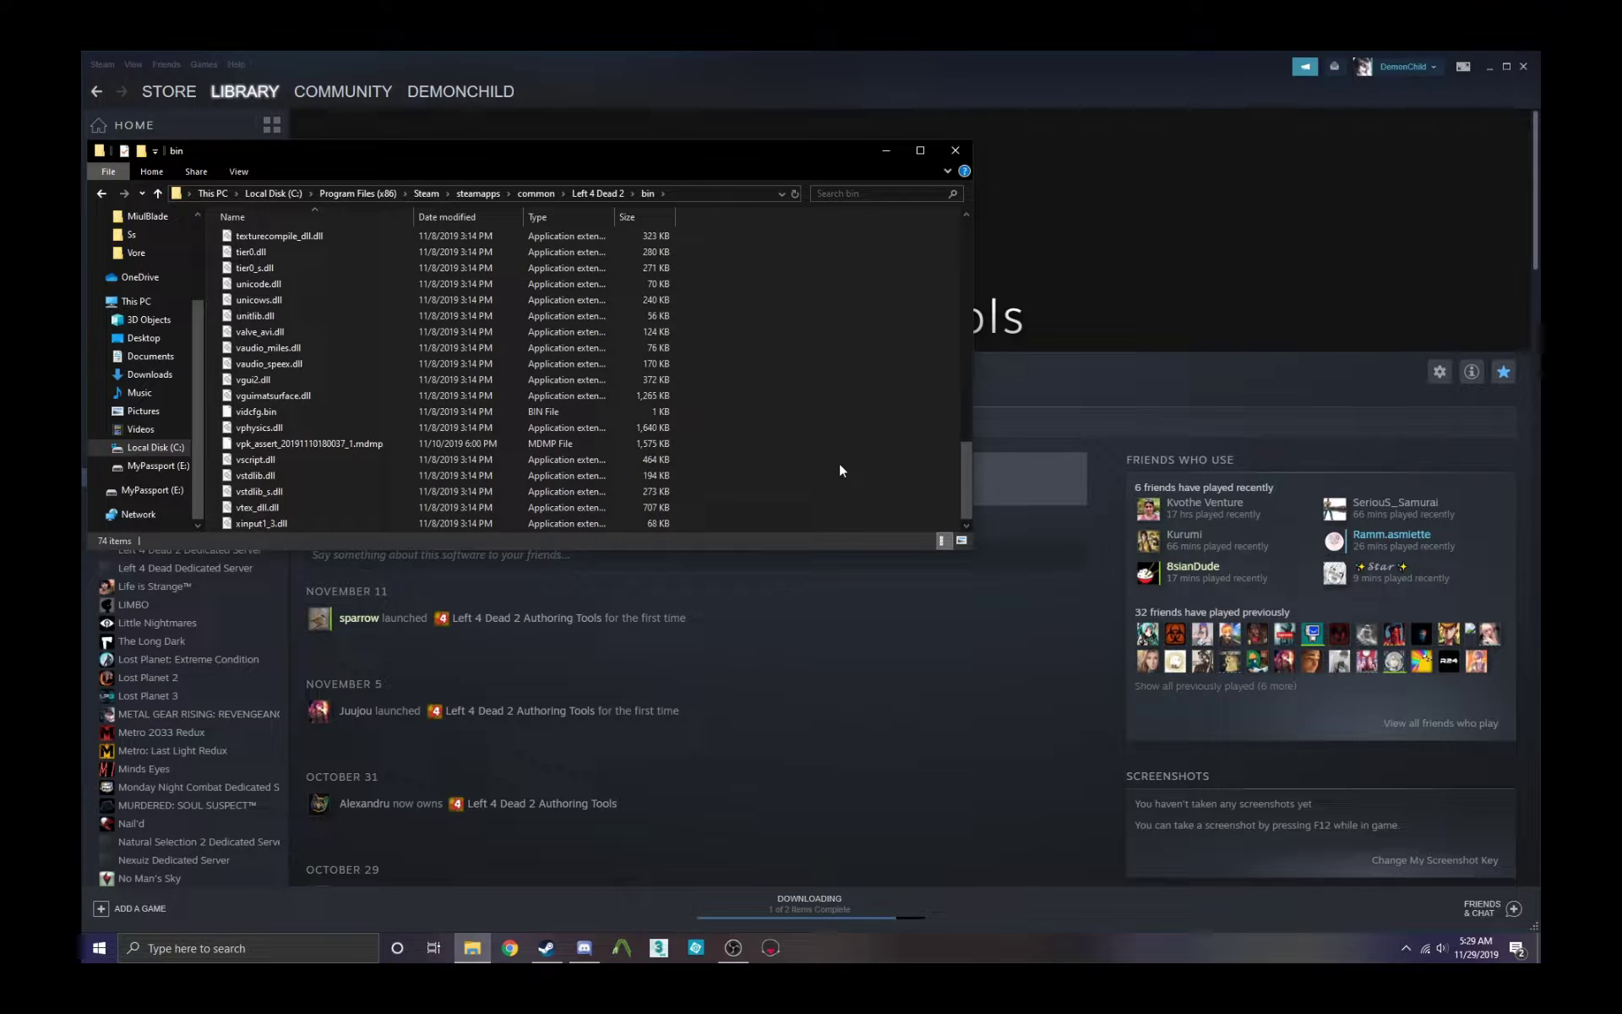
Step: Close Steam, create a shortcut to vpk.exe from the Left 4 Dead 2 bin folder and place it on the desktop
left_click(1528, 64)
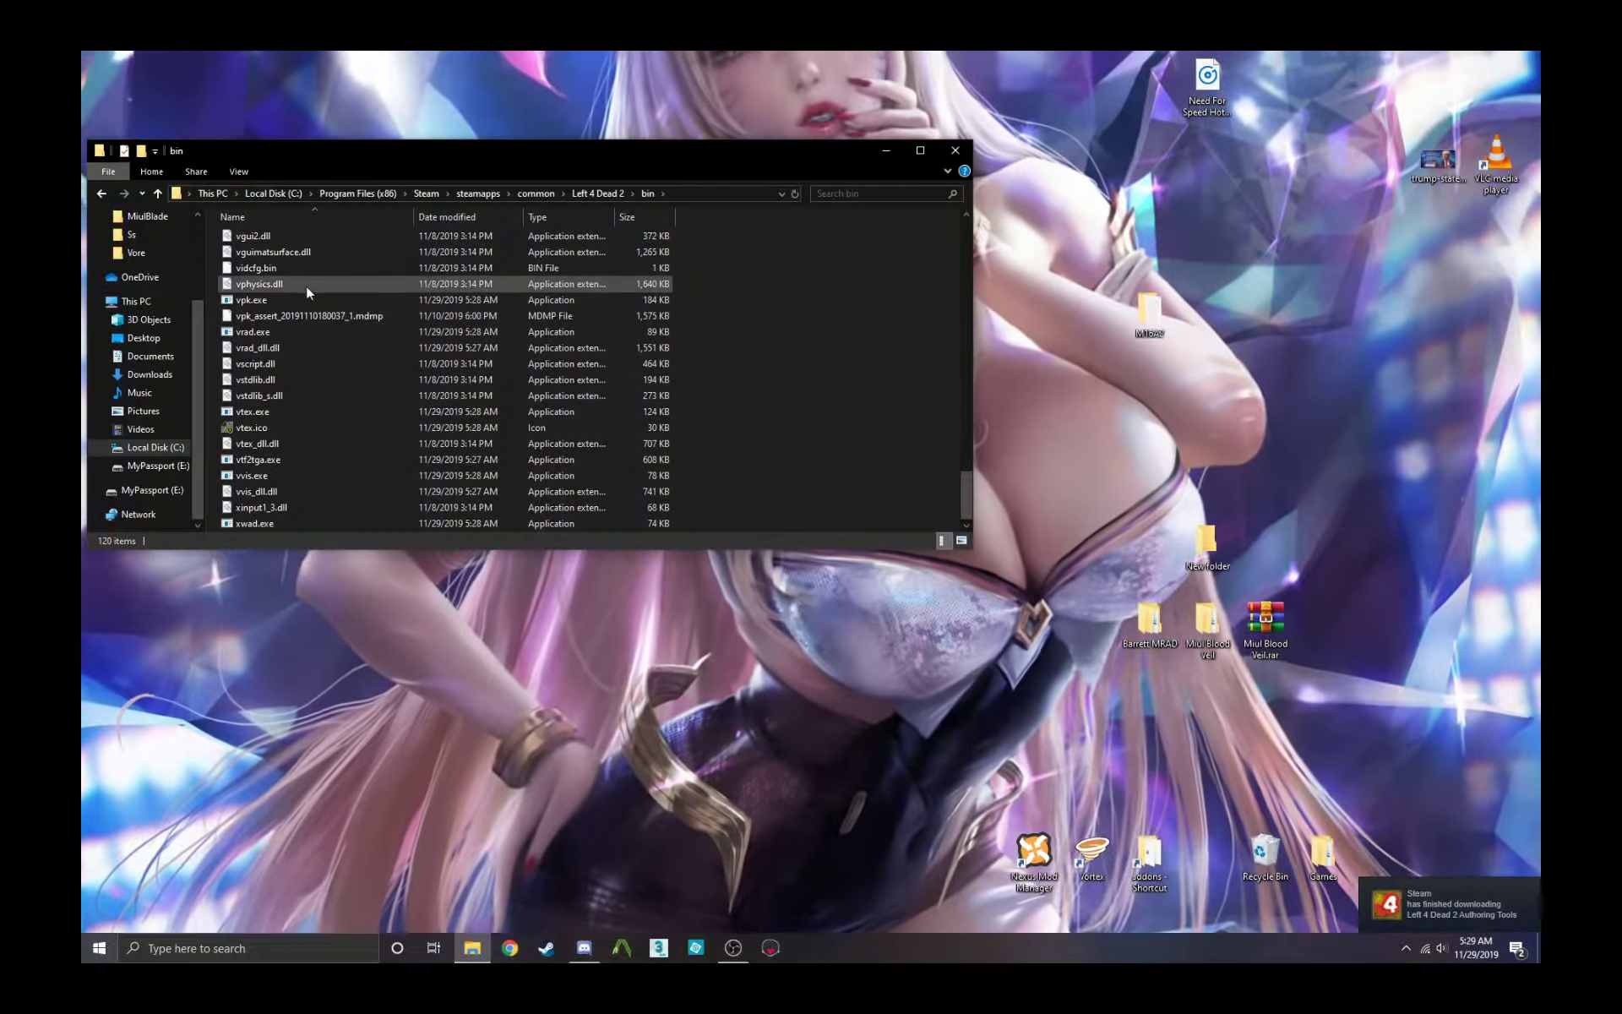
left_click(260, 301)
right_click(262, 302)
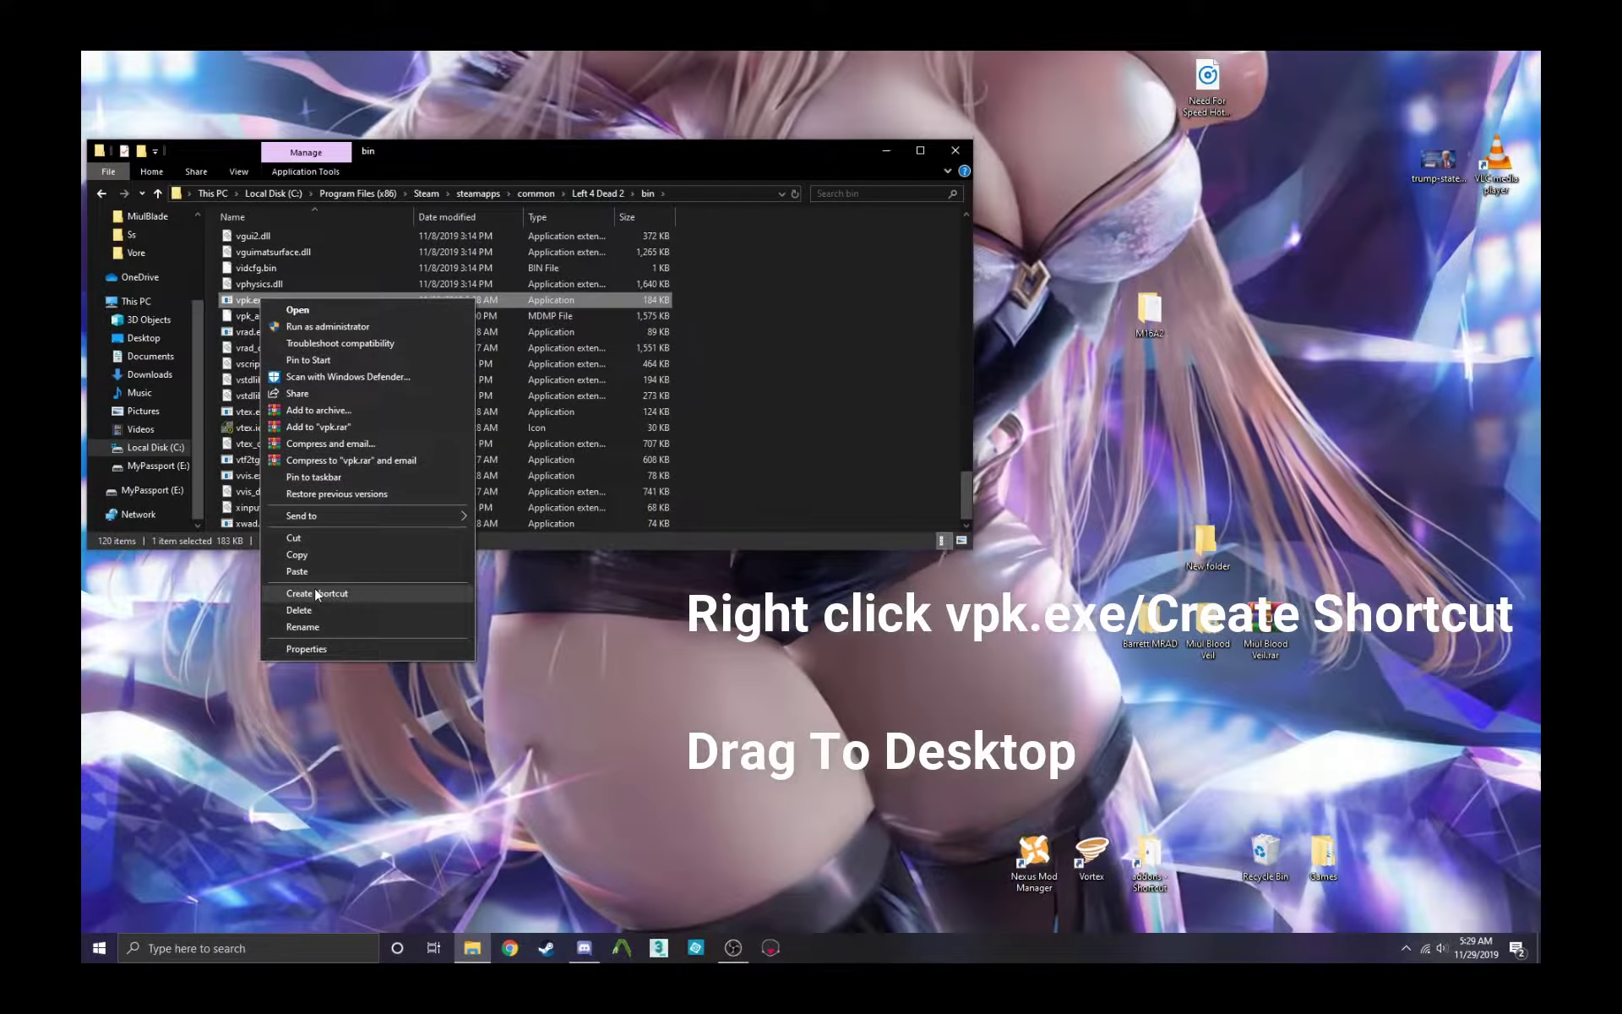
left_click(316, 592)
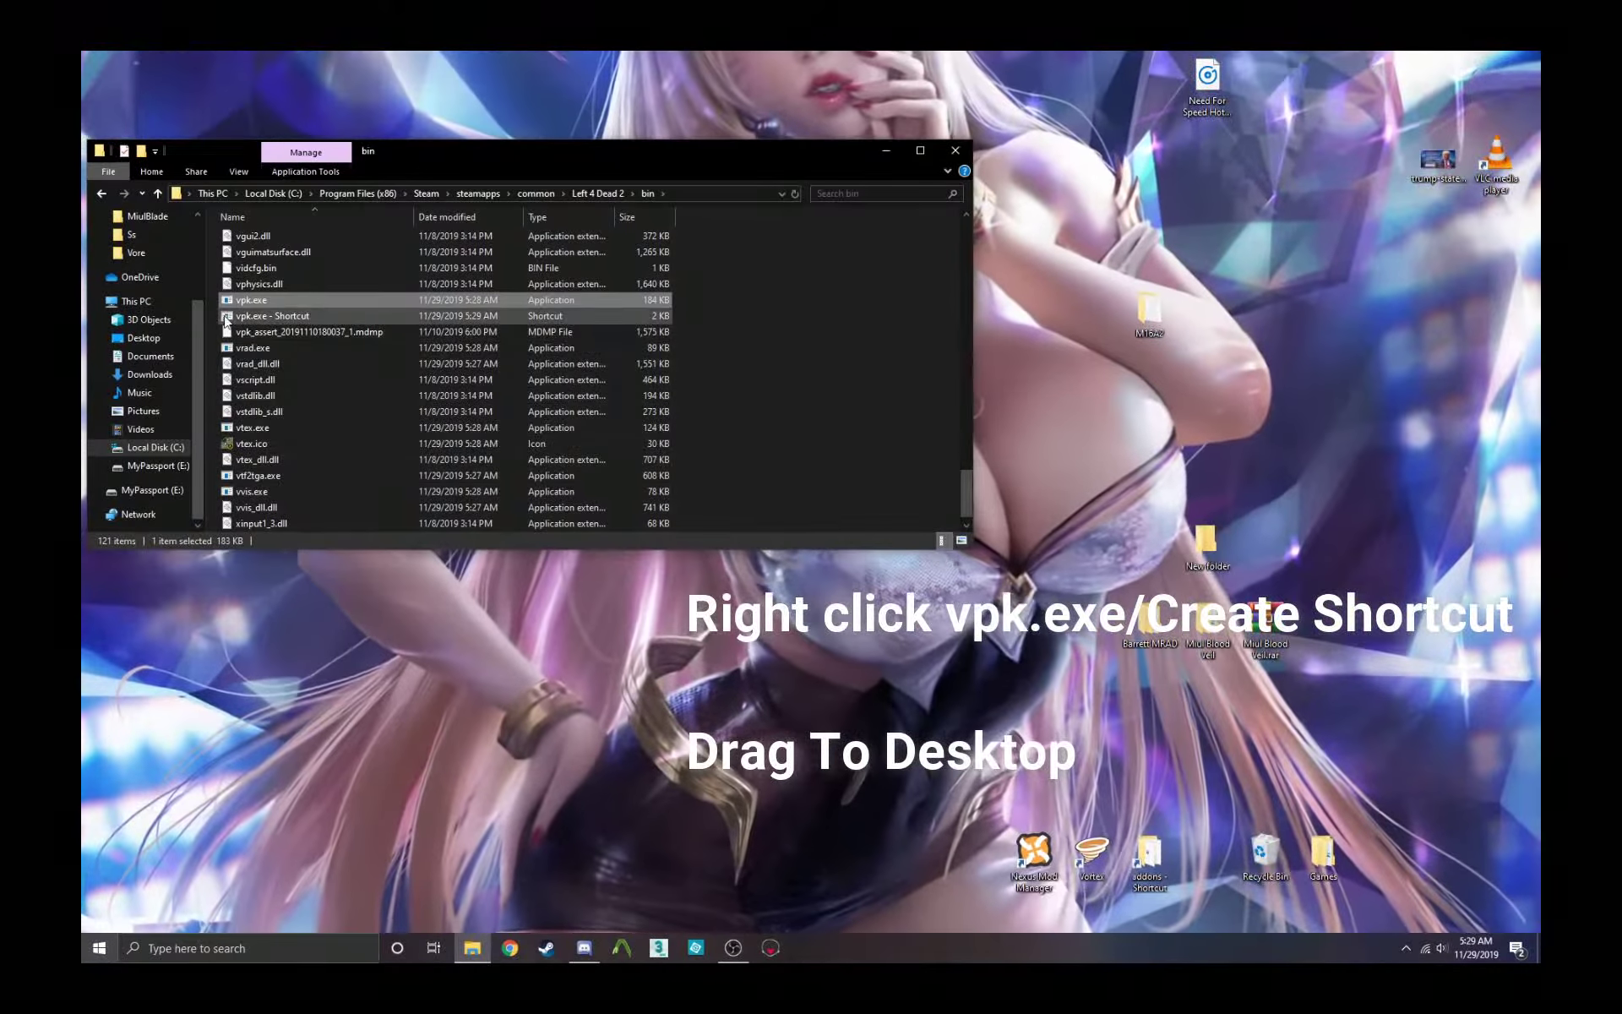
left_click_drag(226, 319, 1213, 879)
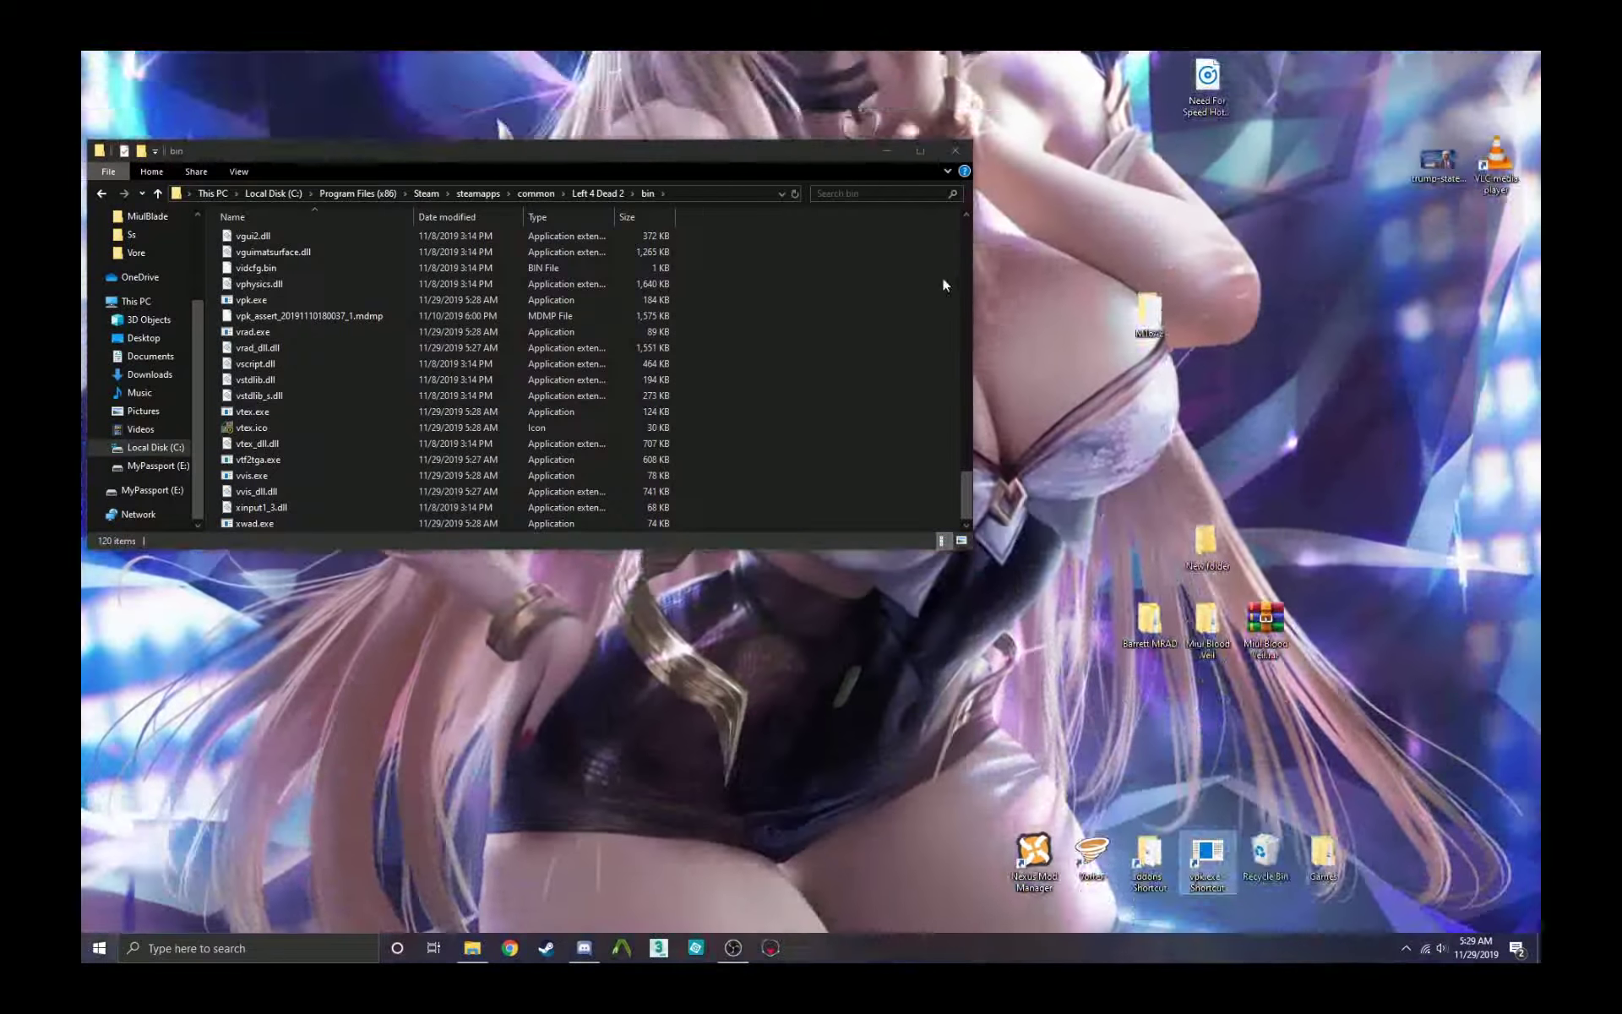
left_click(954, 151)
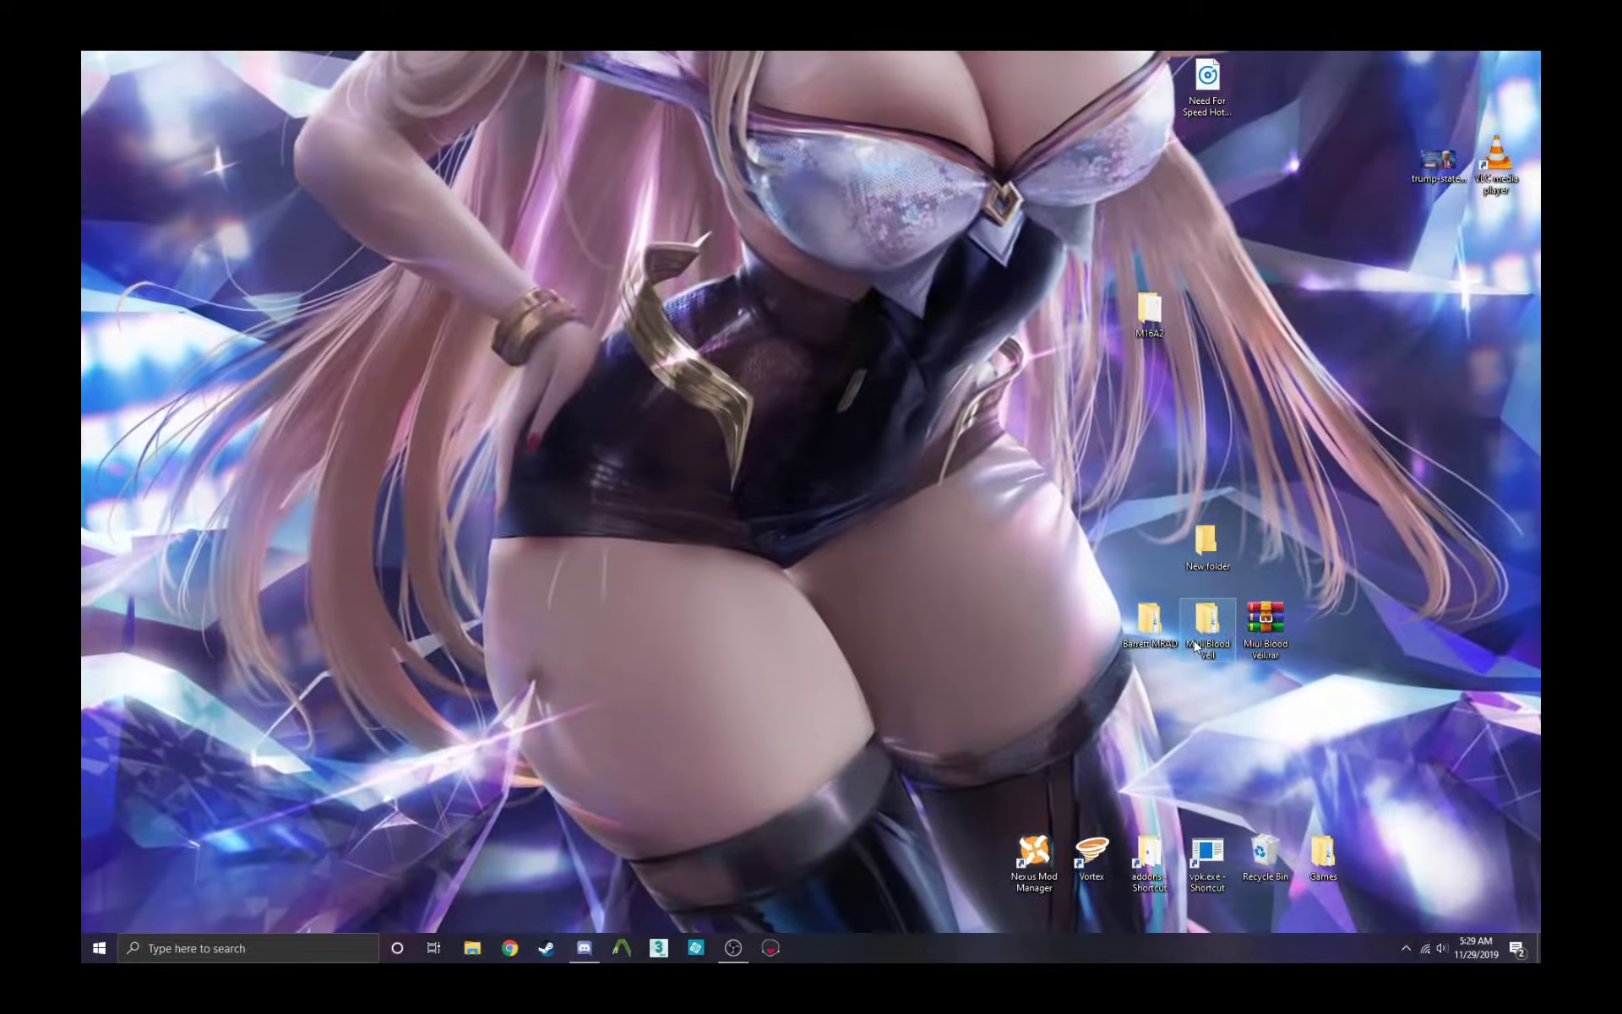
Step: Open the BloodVeil folder inside the materials of the Miul Blood Veil addon, under Survivors in the desktop's Miul Blood Veil folder
double_click(1196, 647)
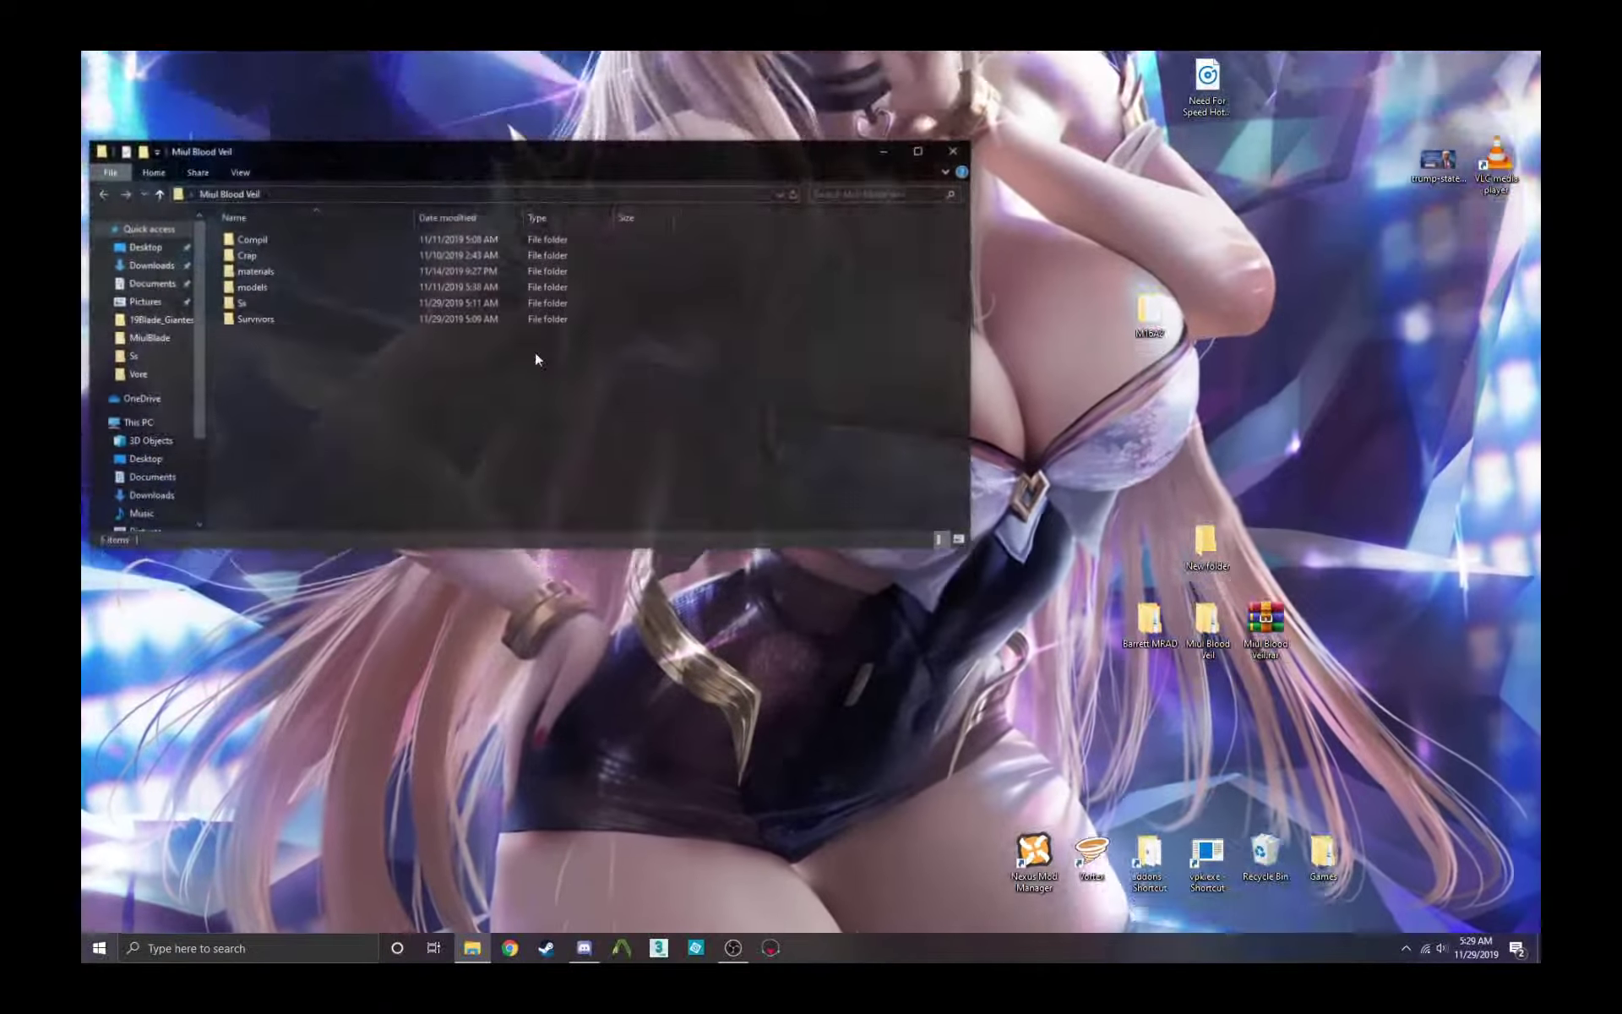
double_click(352, 326)
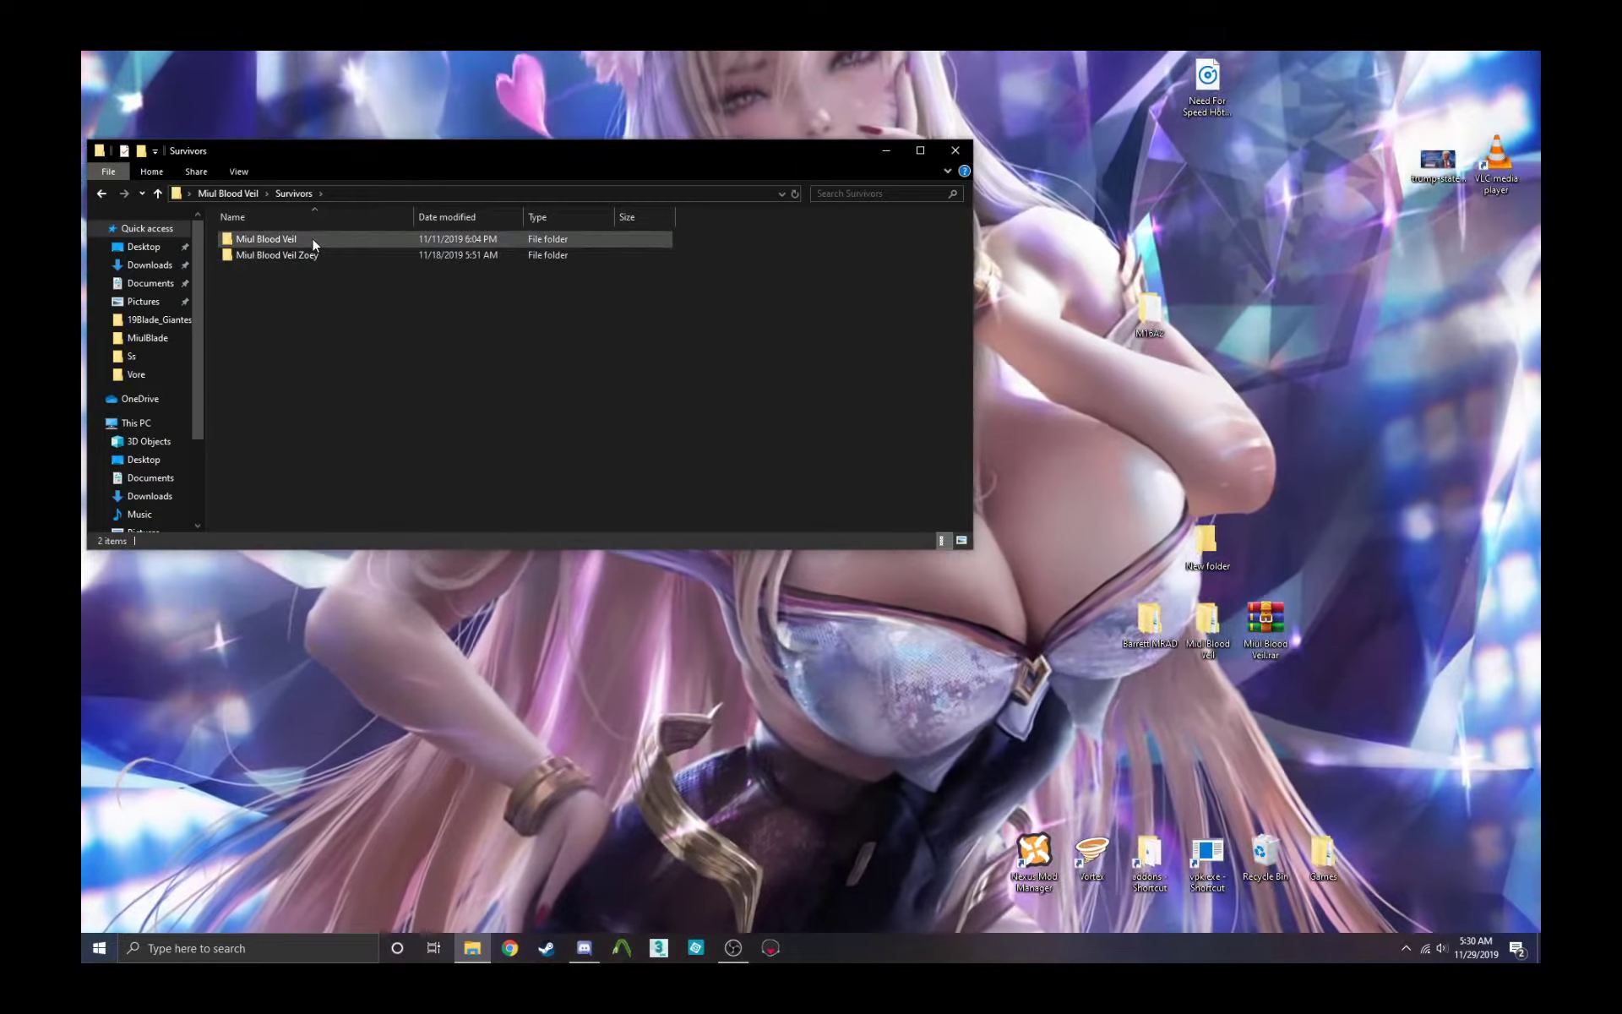
double_click(313, 242)
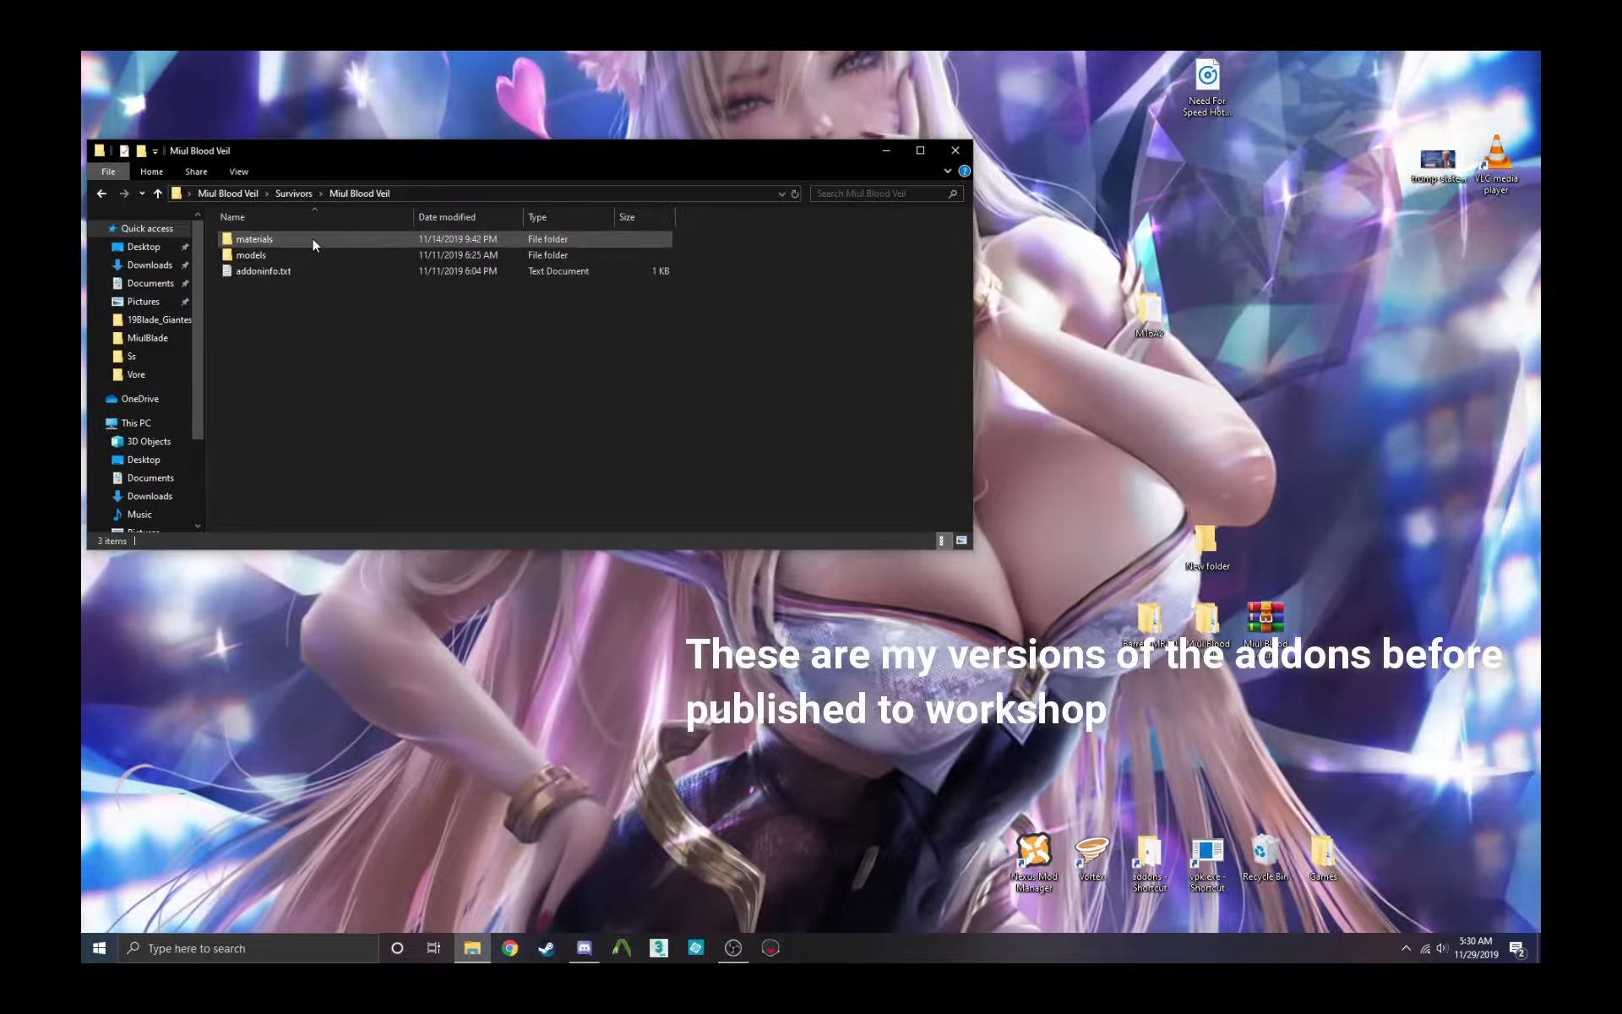
double_click(312, 242)
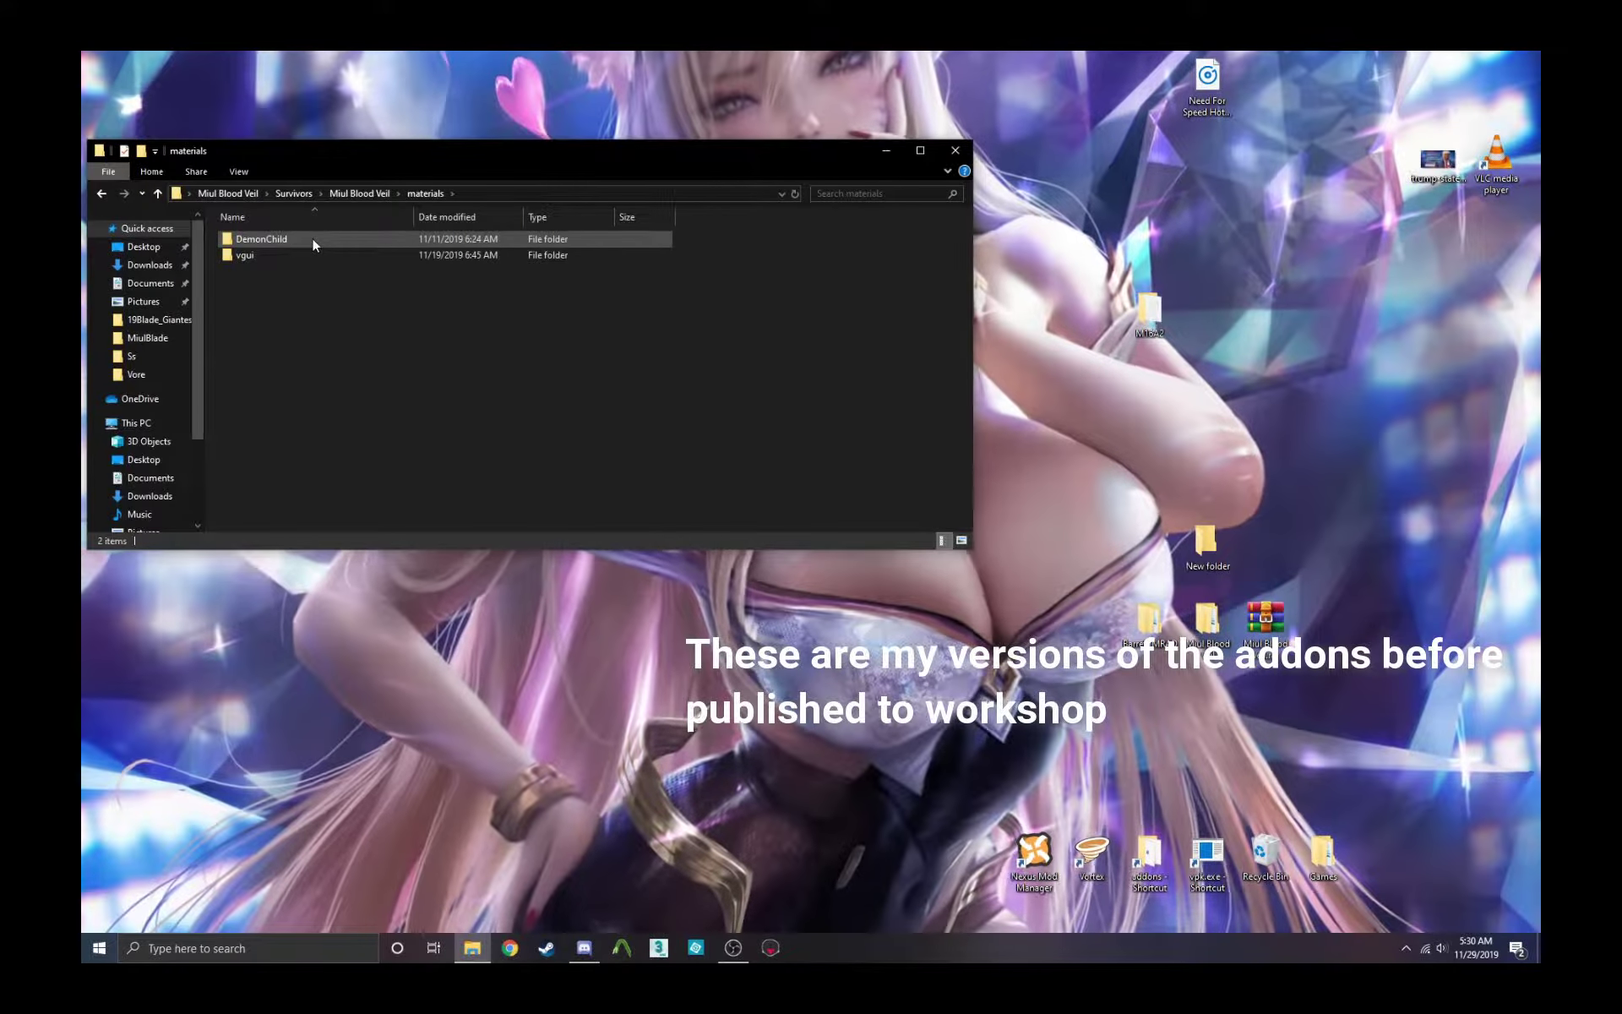
double_click(312, 243)
double_click(313, 242)
double_click(313, 243)
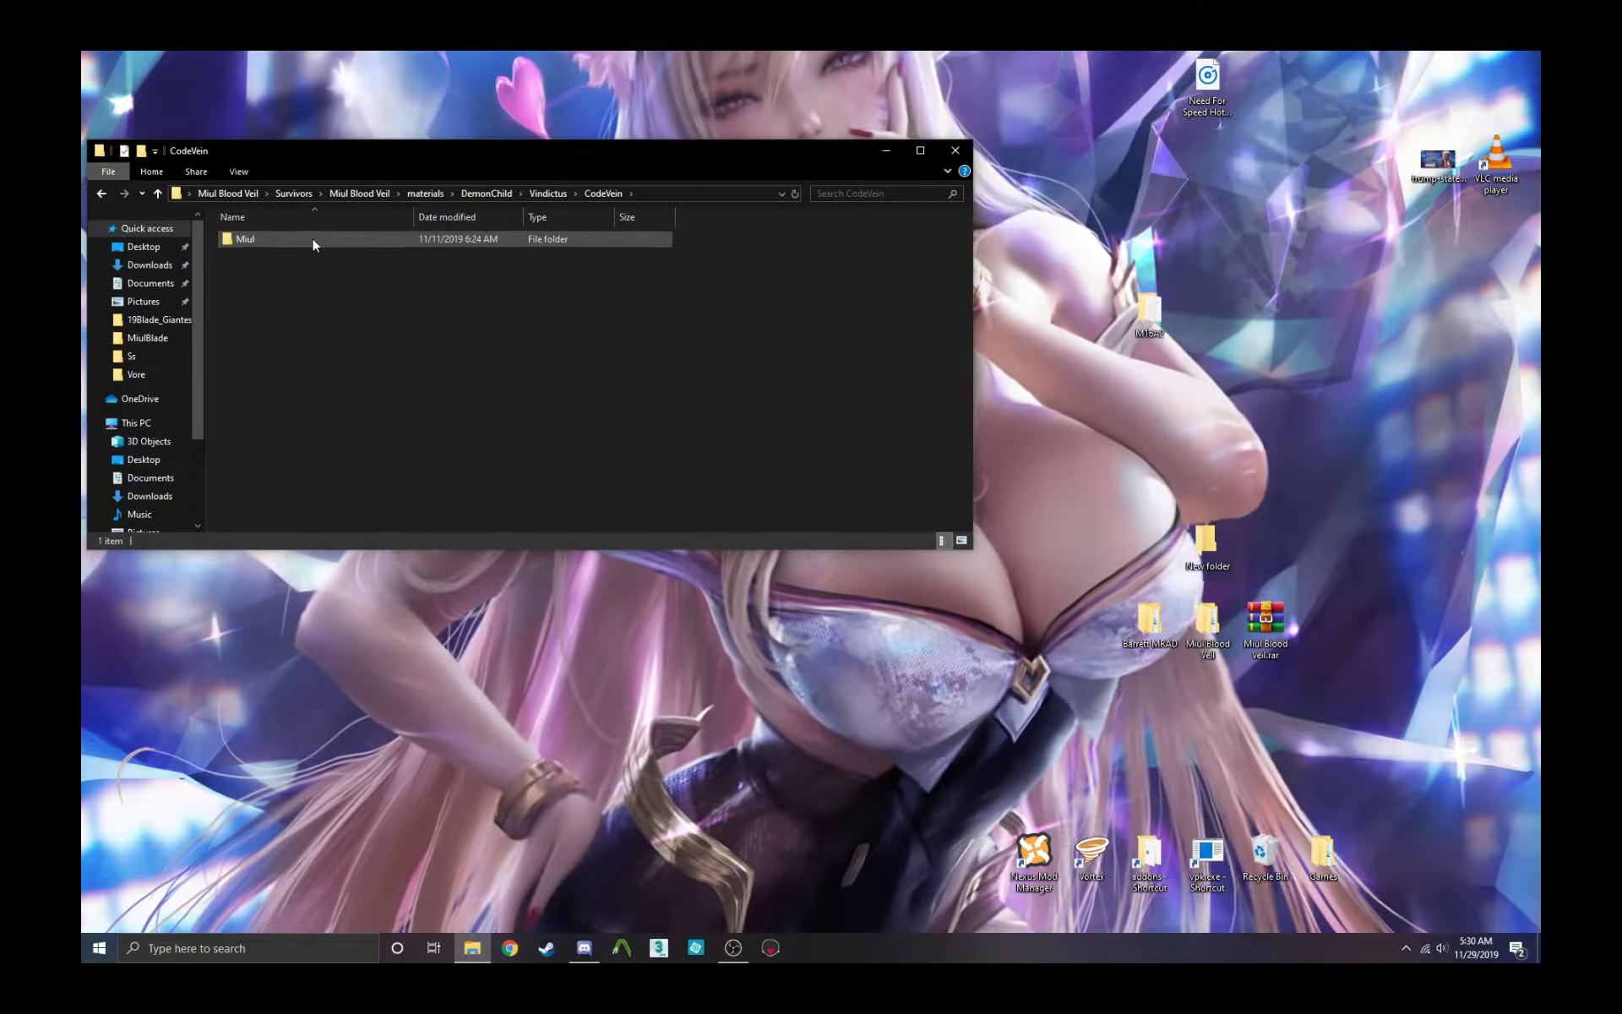
double_click(313, 242)
double_click(312, 242)
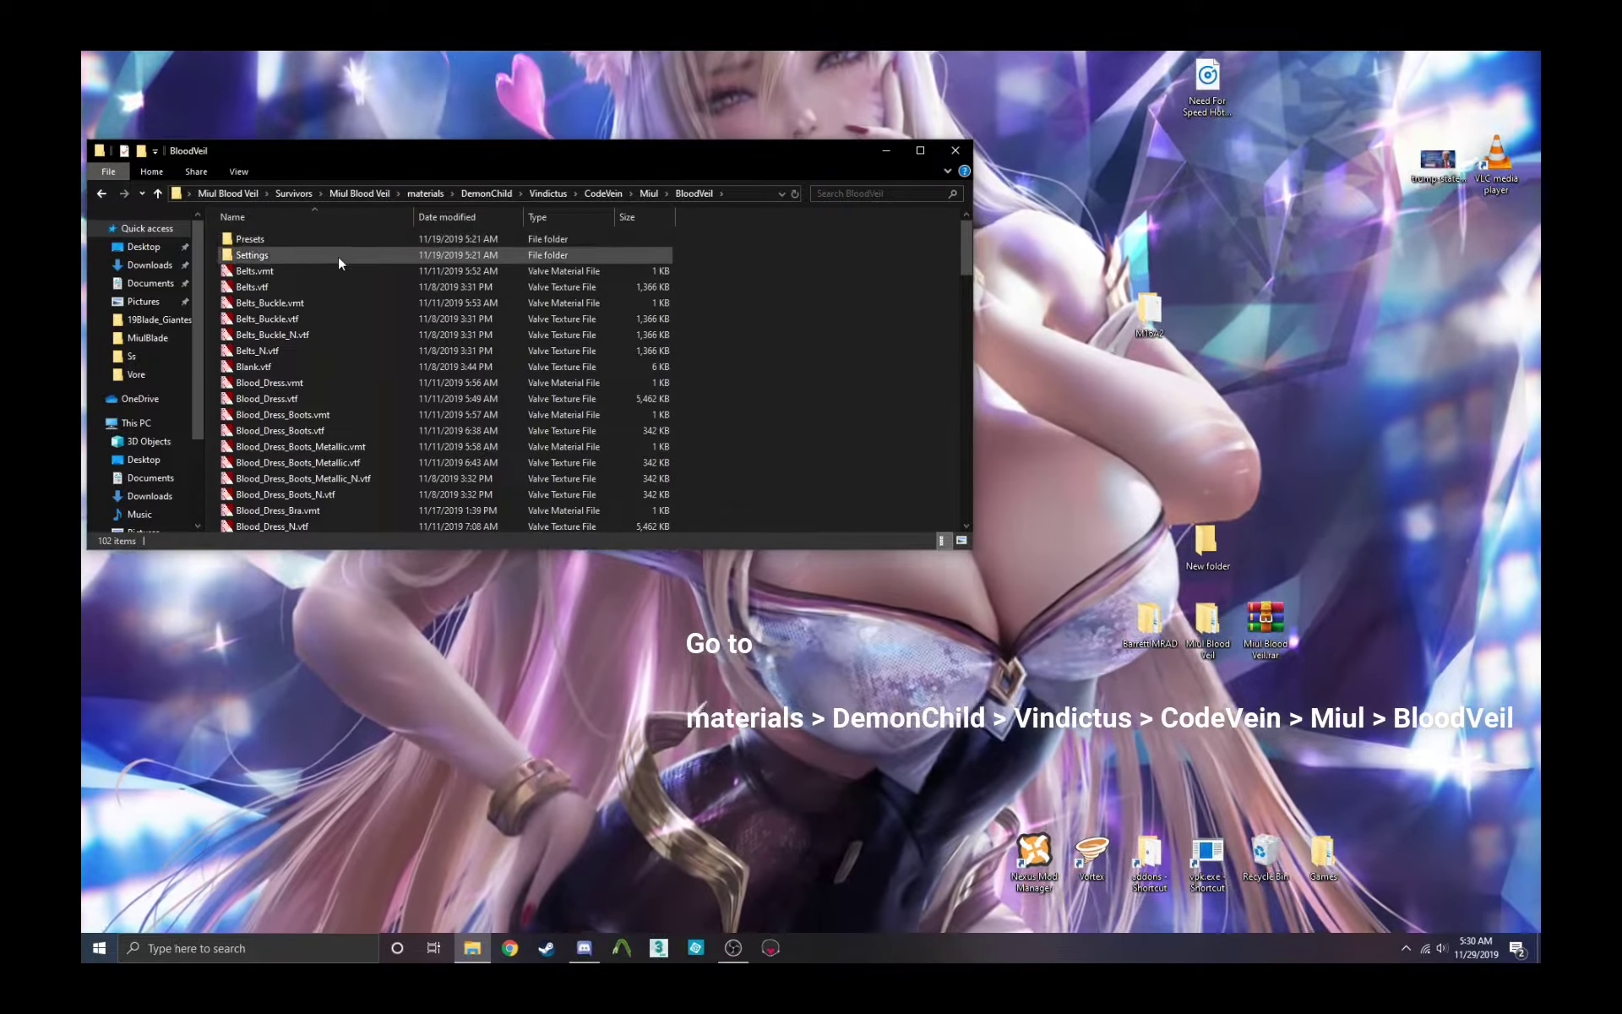
scroll(355, 287, "down", 3)
scroll(600, 333, "up", 3)
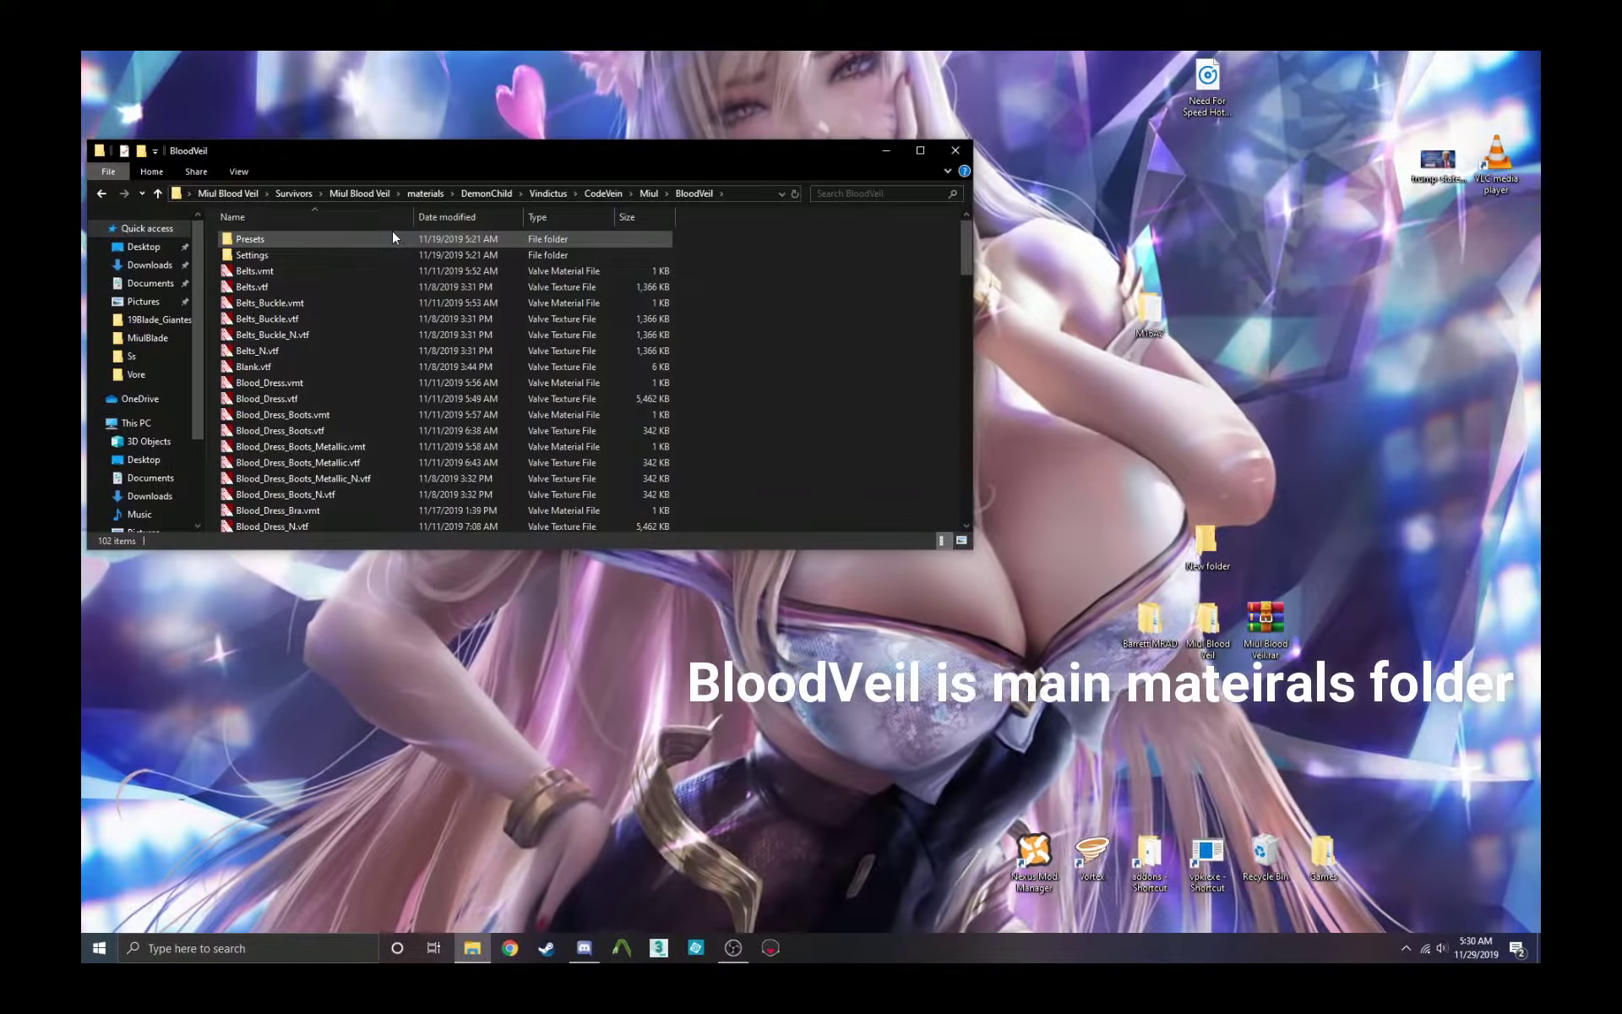
Step: Copy all files of the RedBlack preset into the main BloodVeil folder, replacing the files with the same names
double_click(392, 239)
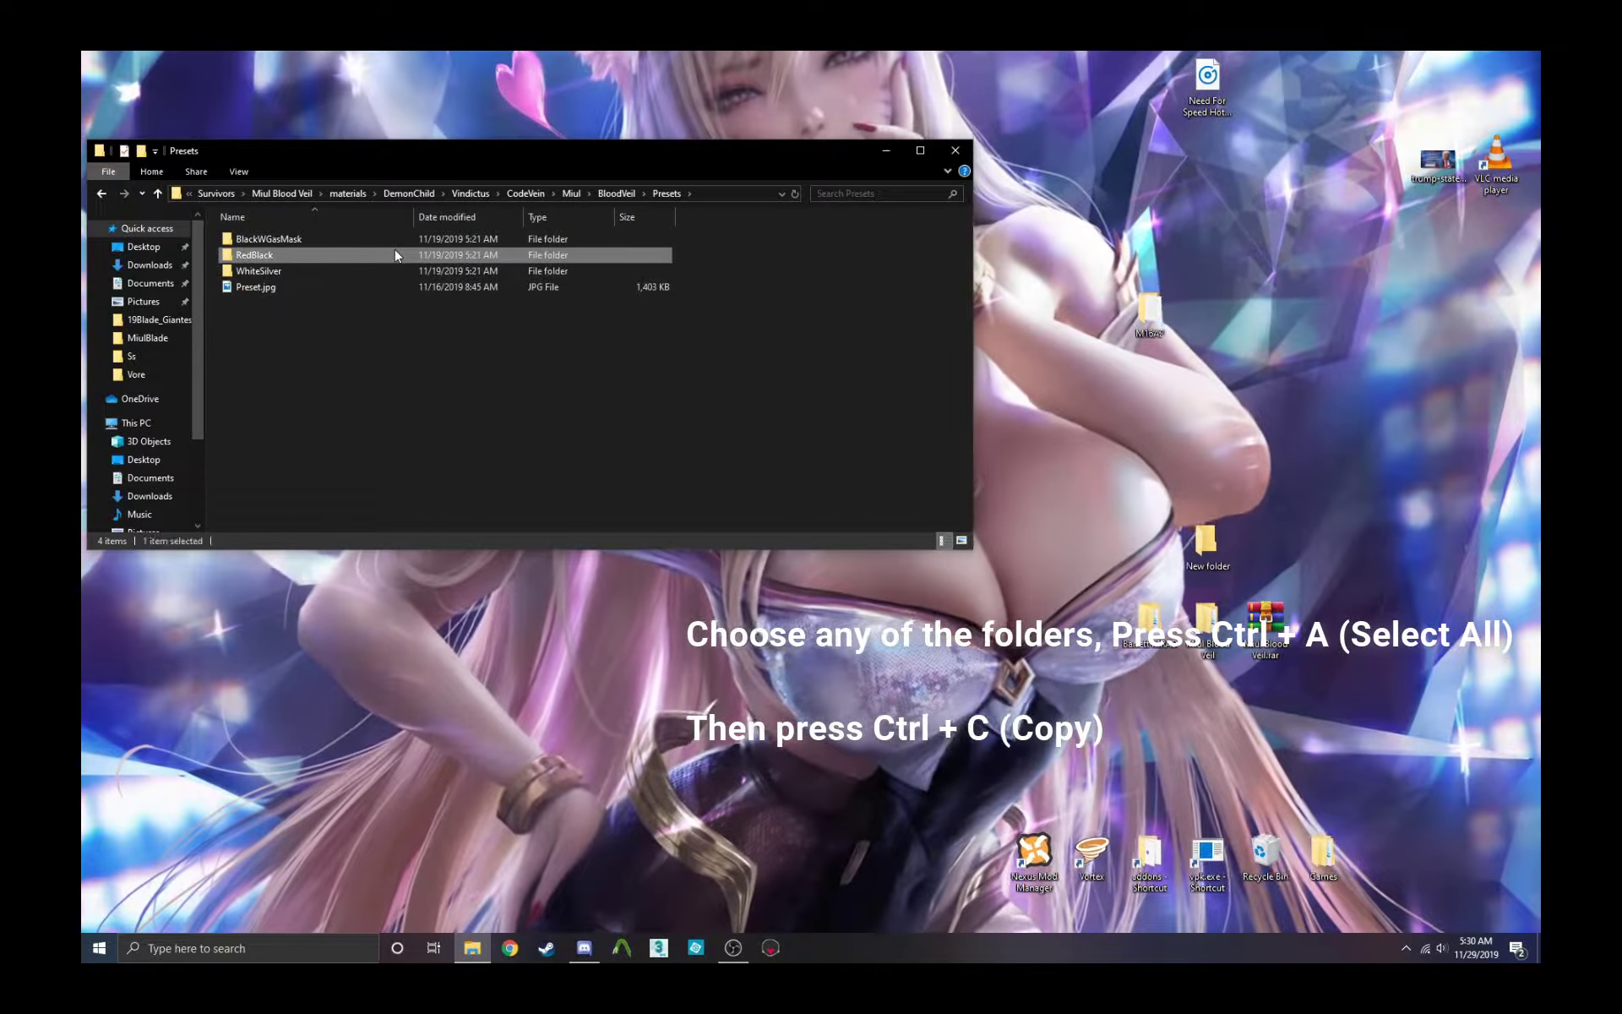
double_click(393, 255)
key("ctrl+a")
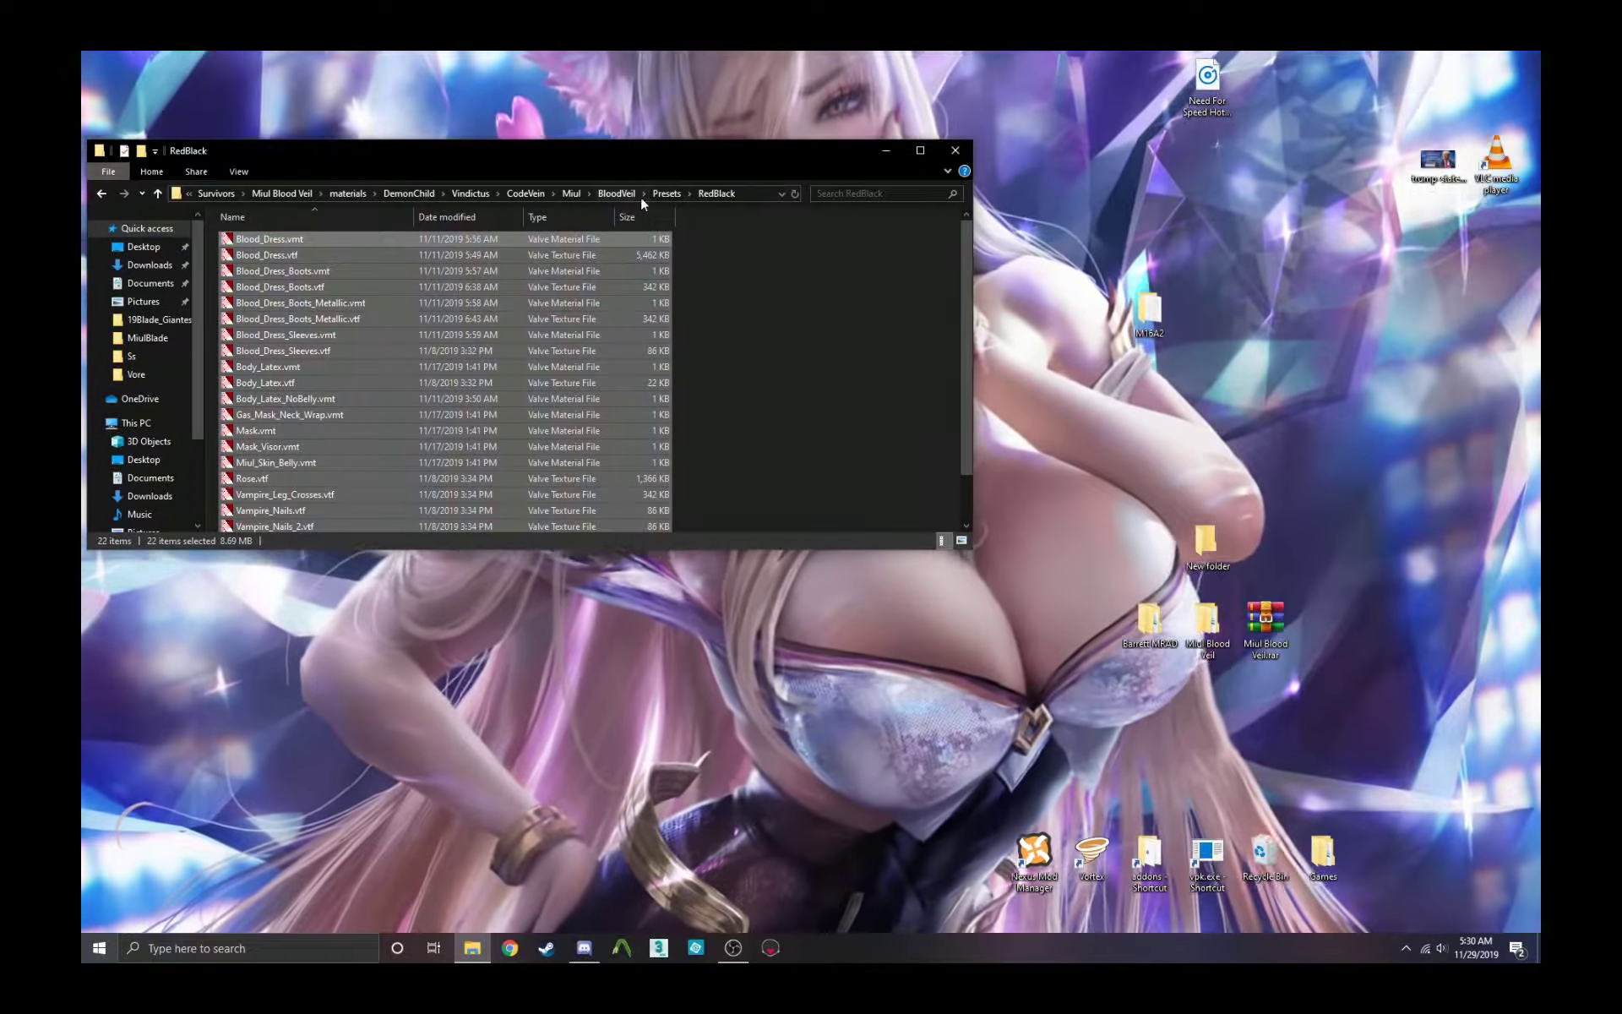
left_click(632, 194)
key("ctrl+v")
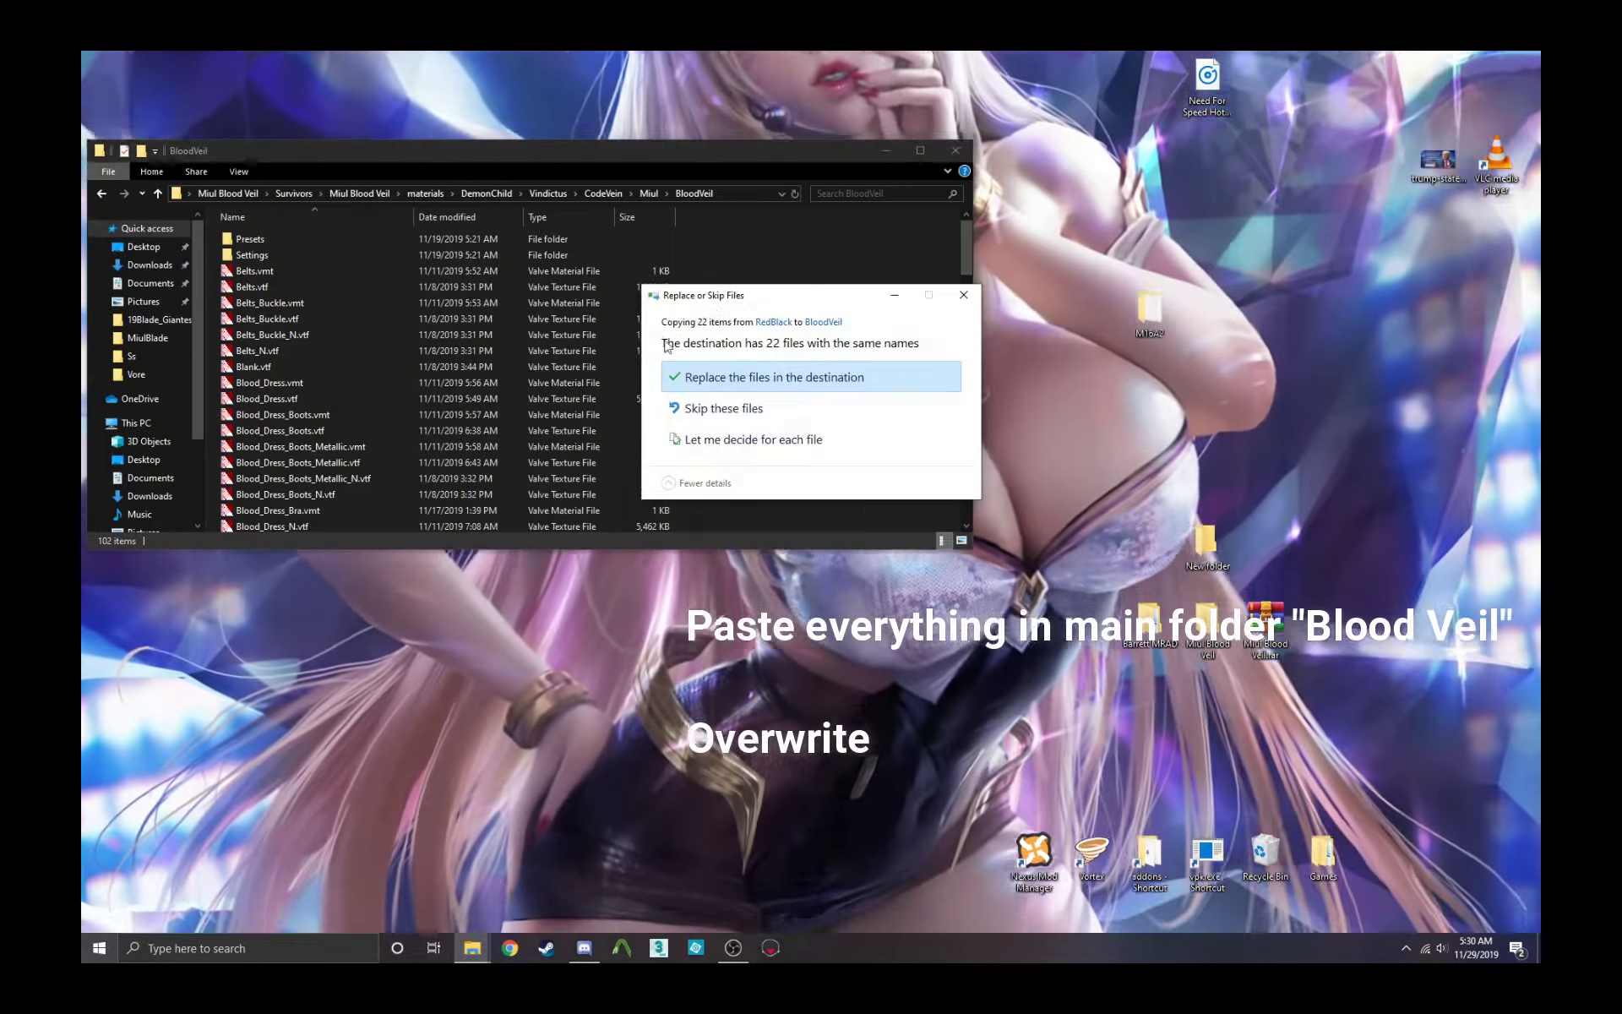
left_click(725, 369)
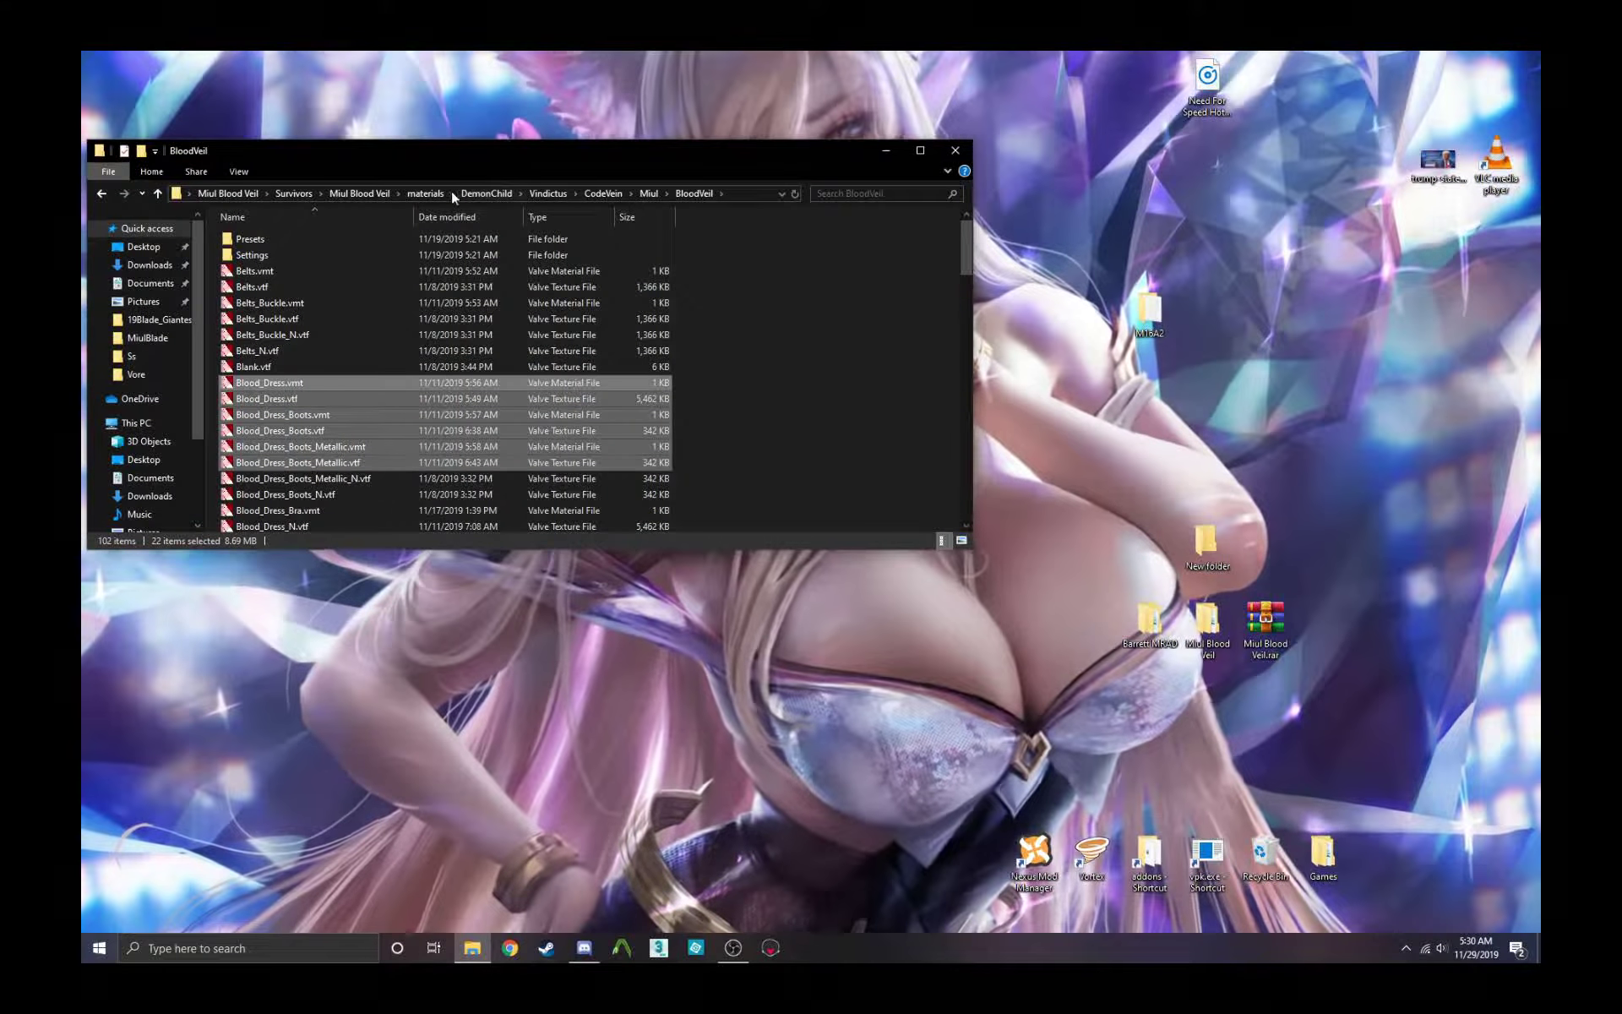
Step: Compile the Miul Blood Veil folder in Survivors into a VPK file with the desktop's vpk.exe shortcut
left_click(295, 194)
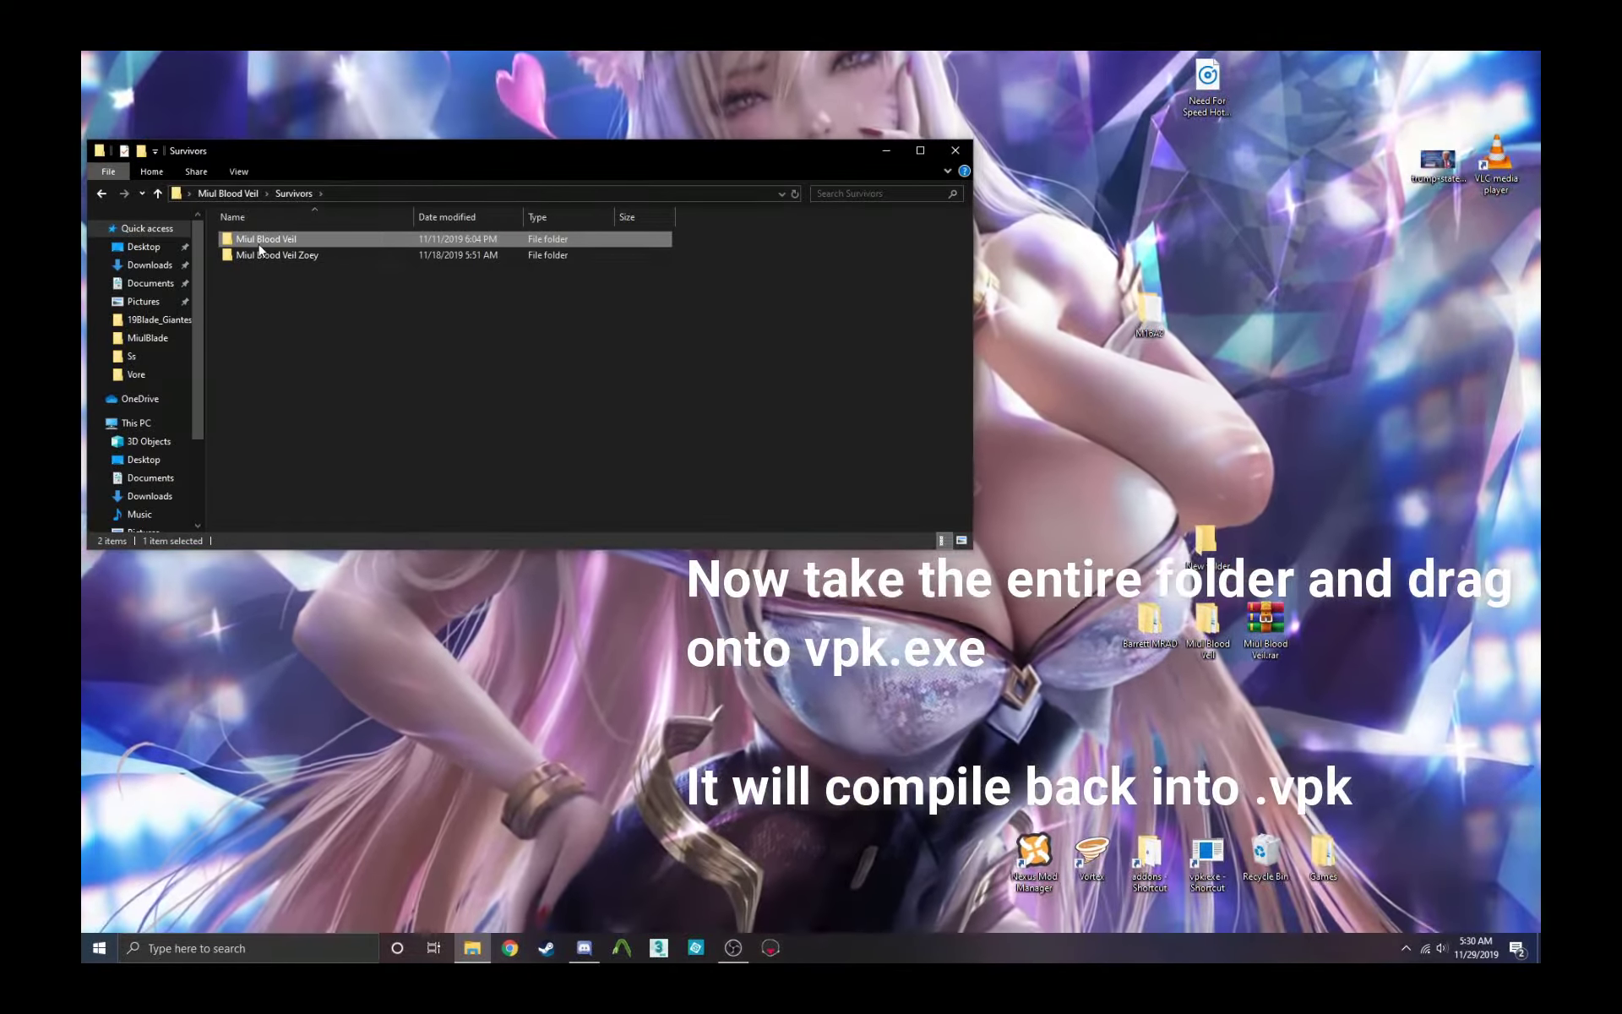
left_click_drag(267, 239, 1207, 851)
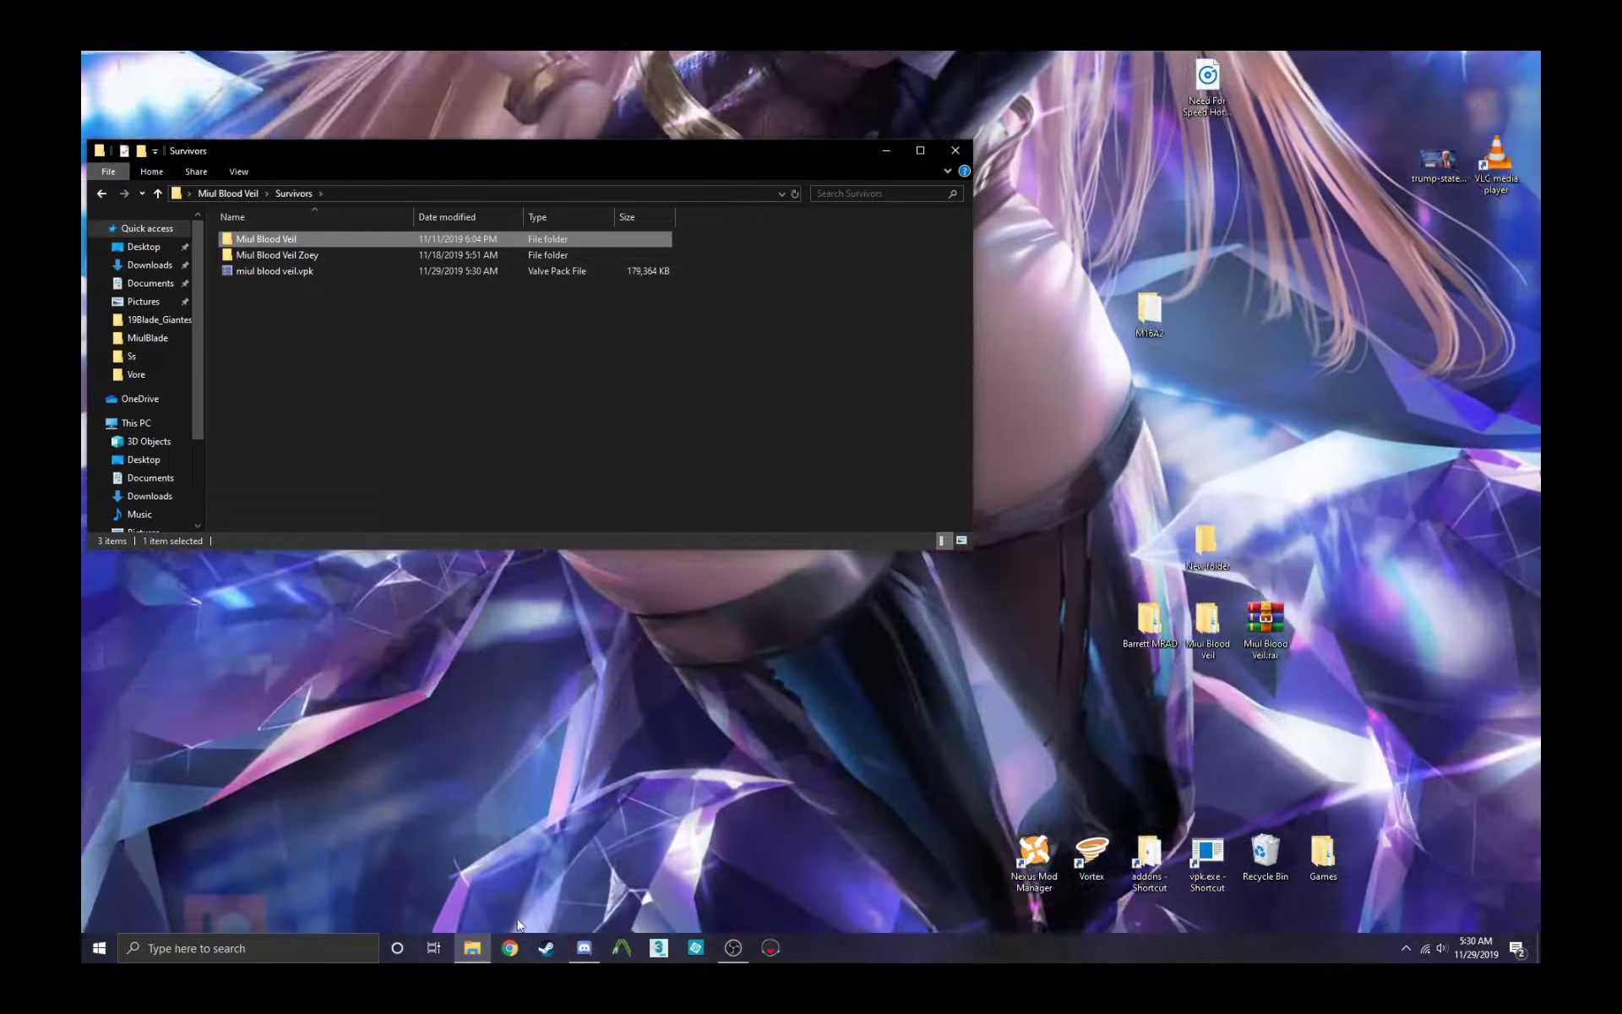
Step: Open a second File Explorer window at the left4dead2 addons folder inside Steam's steamapps\common\Left 4 Dead 2 on drive C
right_click(472, 948)
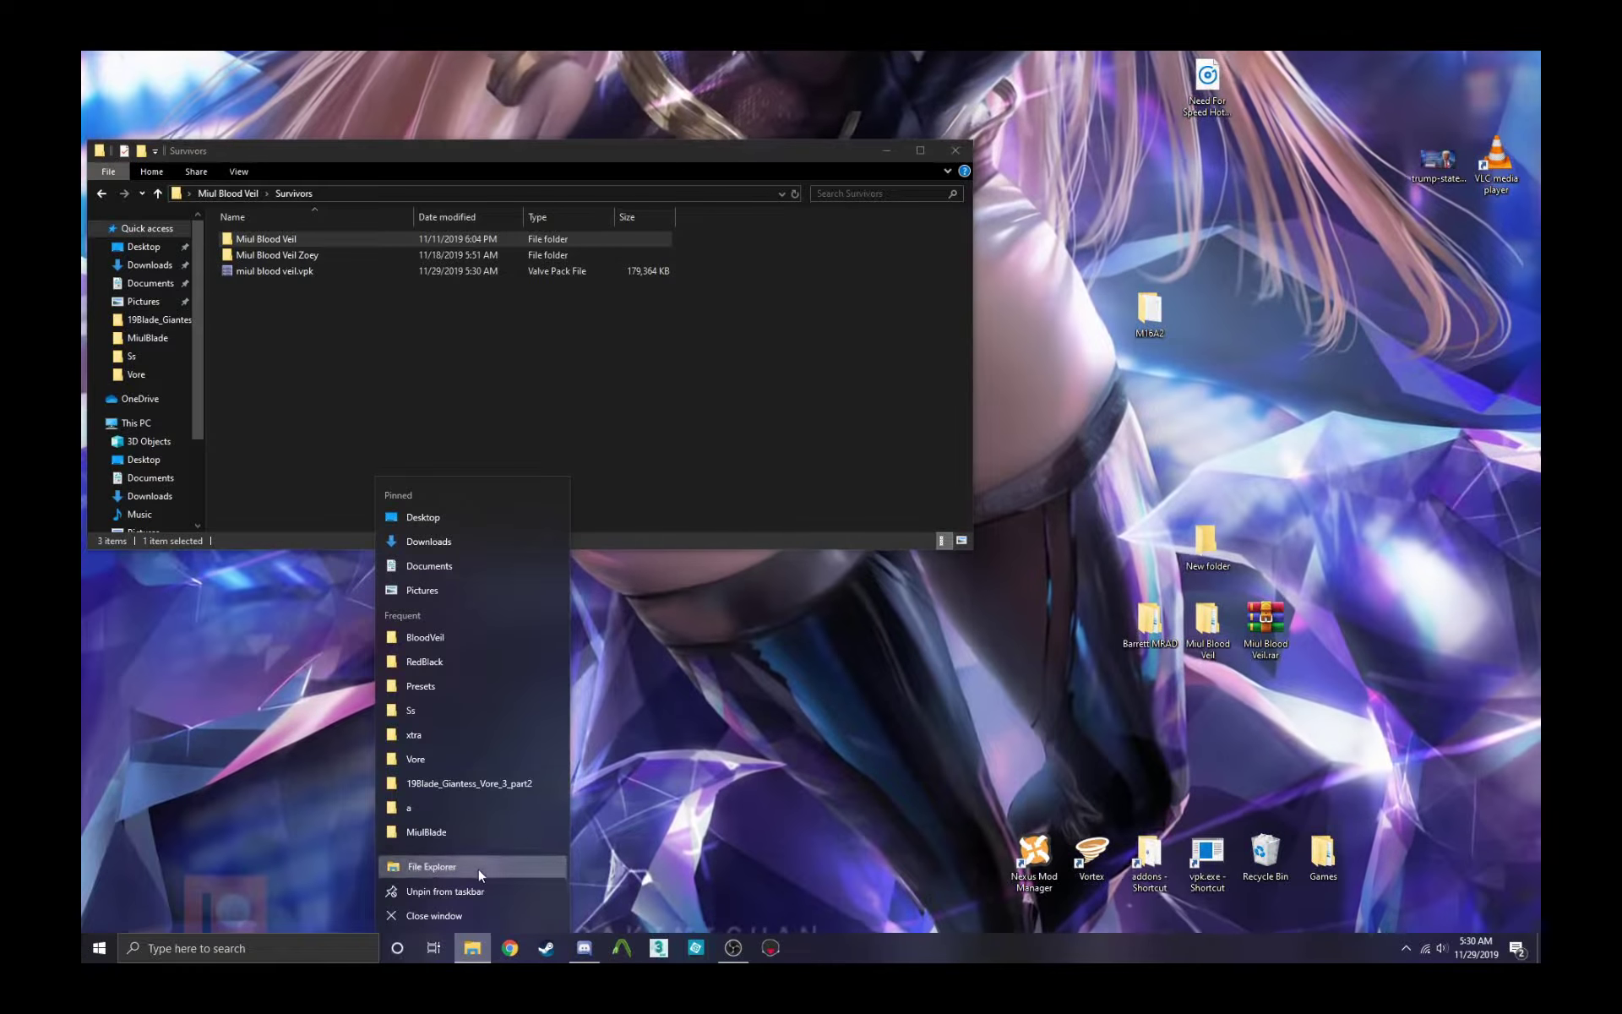
left_click(457, 868)
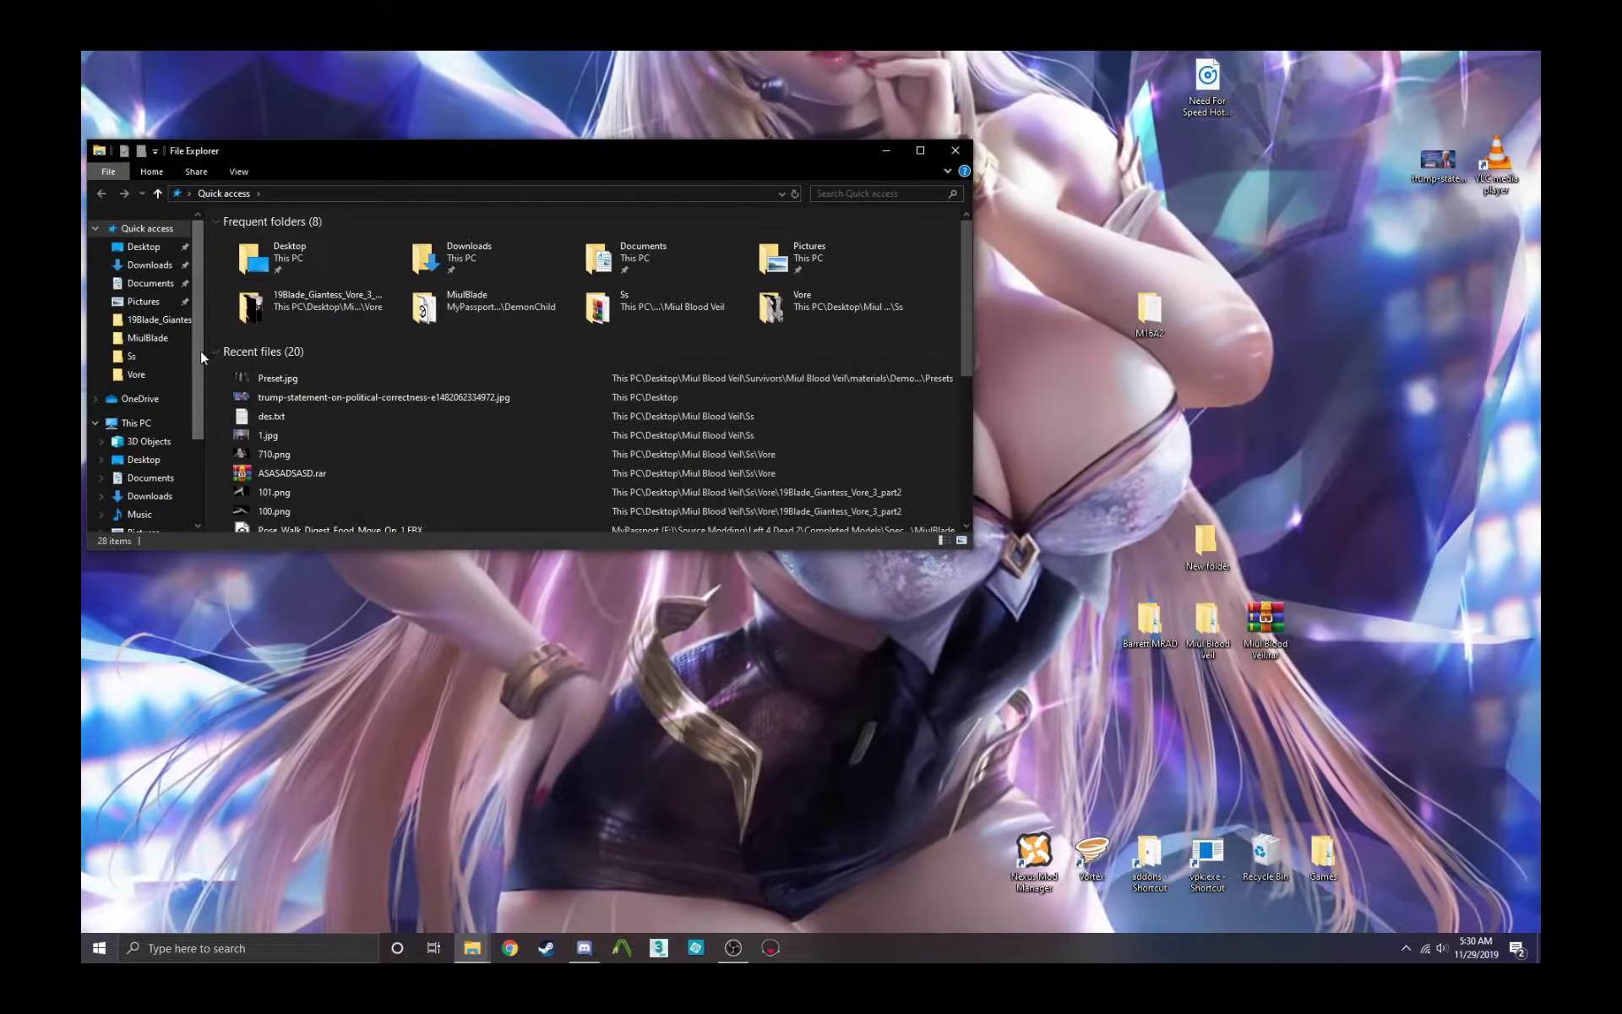
left_click_drag(200, 349, 204, 433)
left_click(169, 447)
double_click(287, 350)
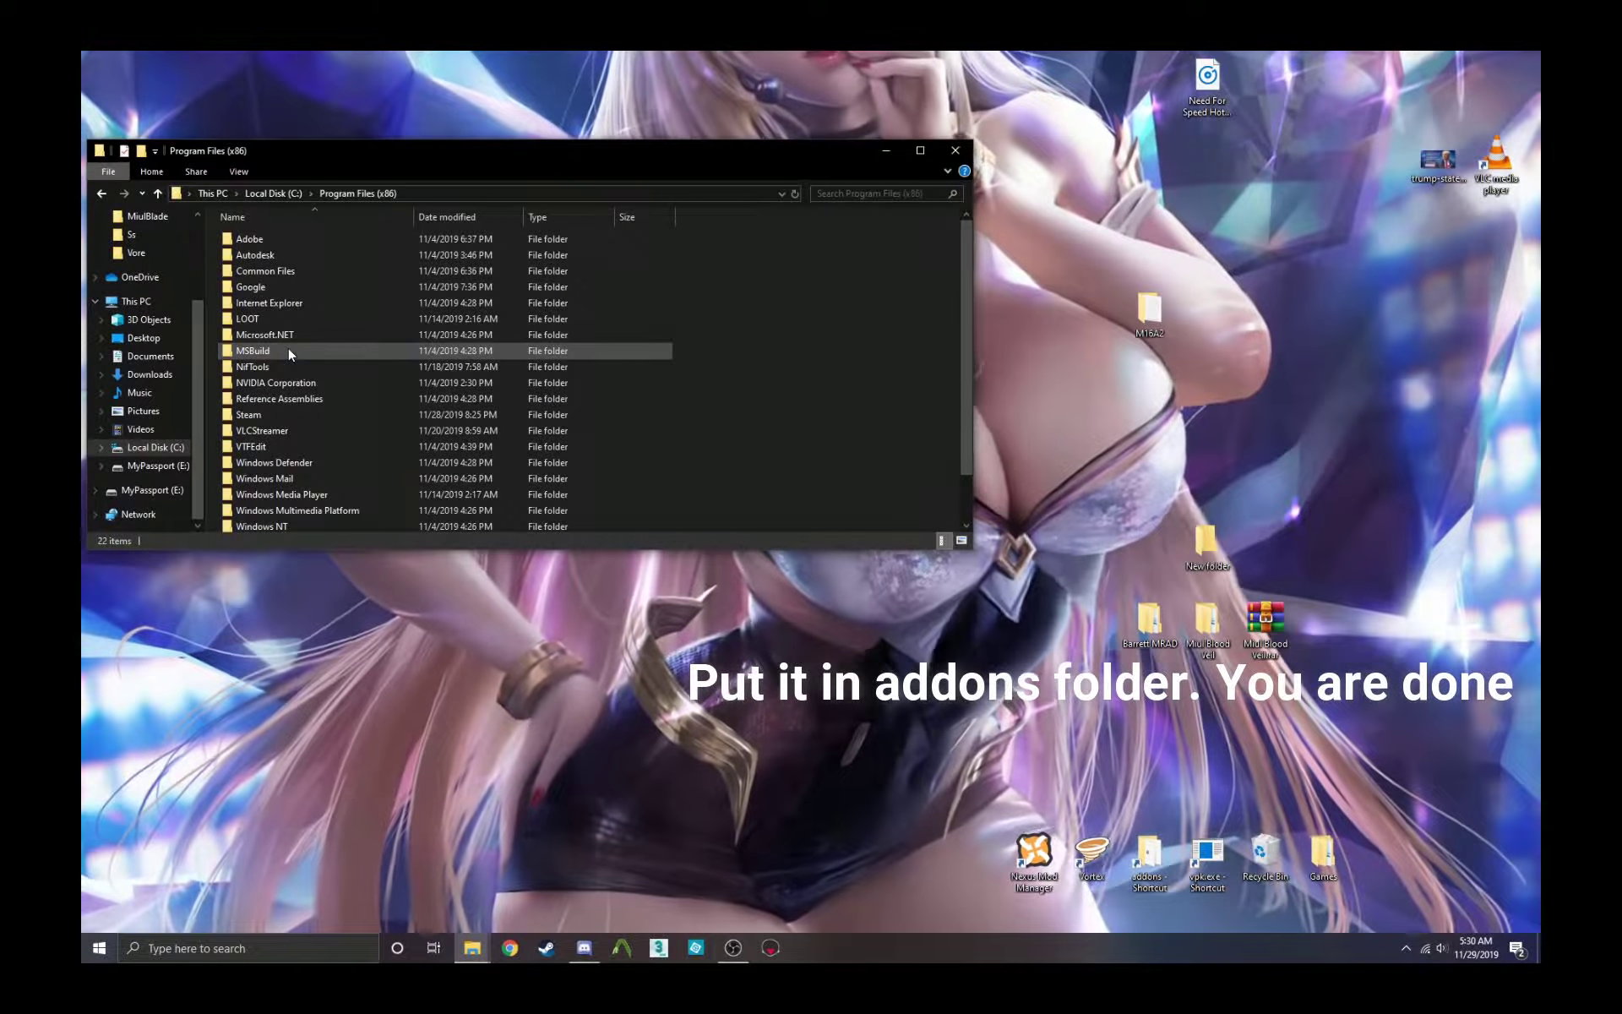
double_click(291, 408)
scroll(287, 378, "down", 4)
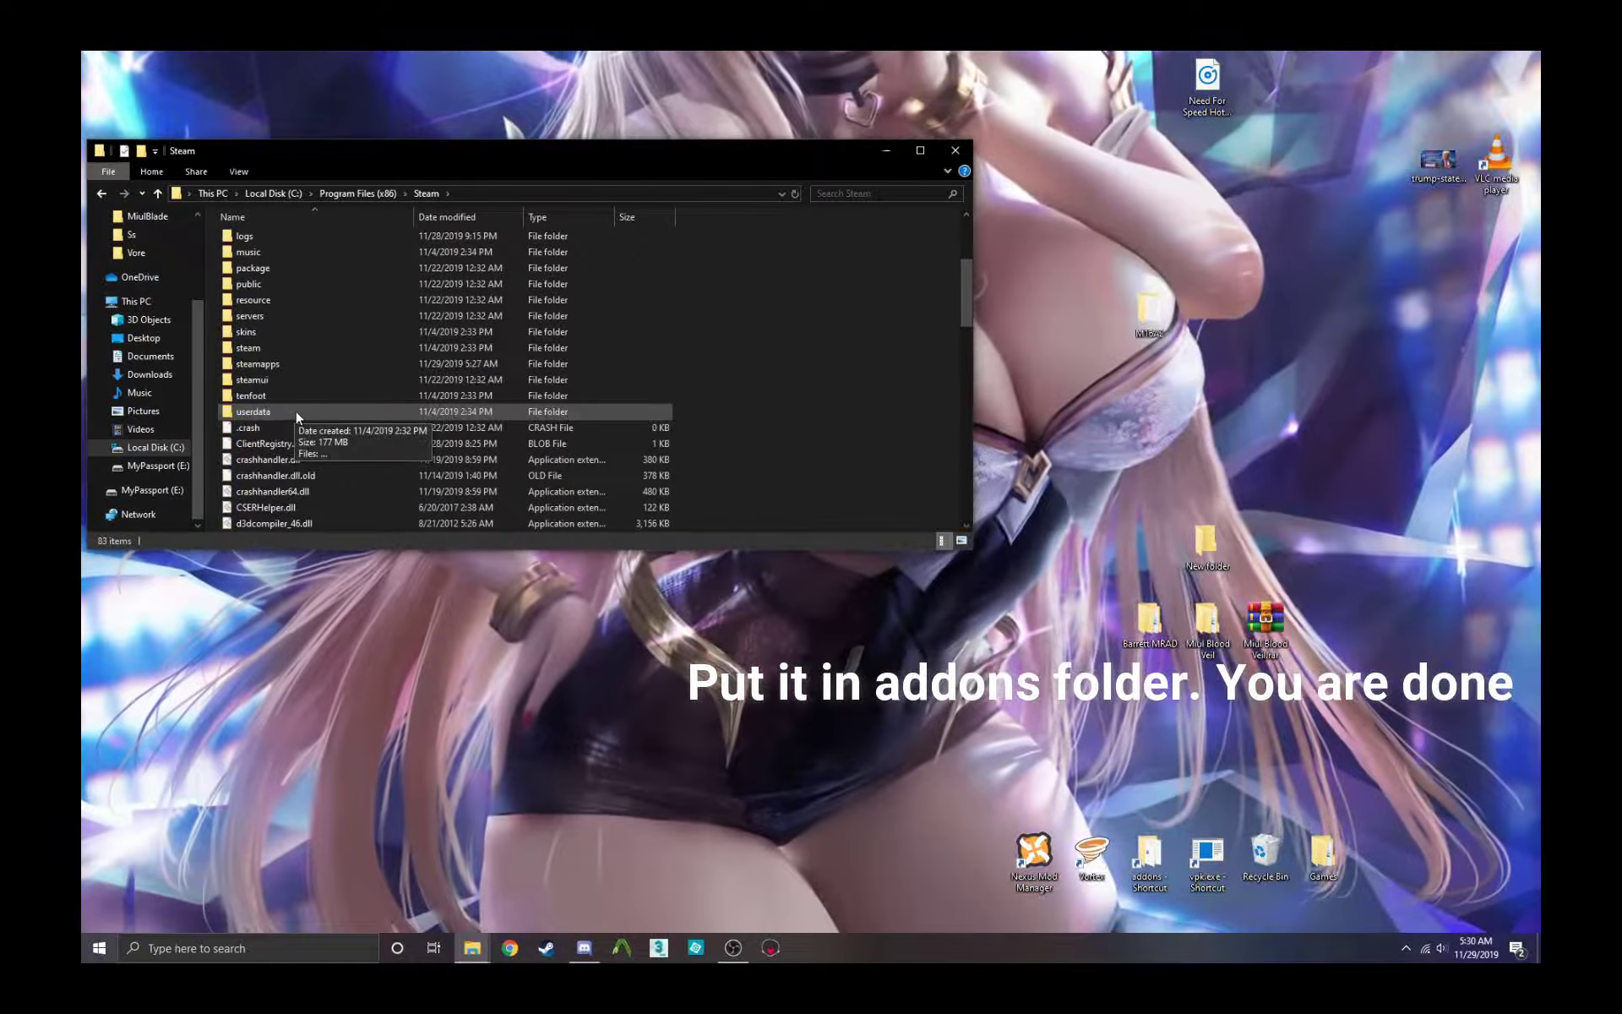
double_click(284, 360)
left_click(256, 241)
double_click(256, 243)
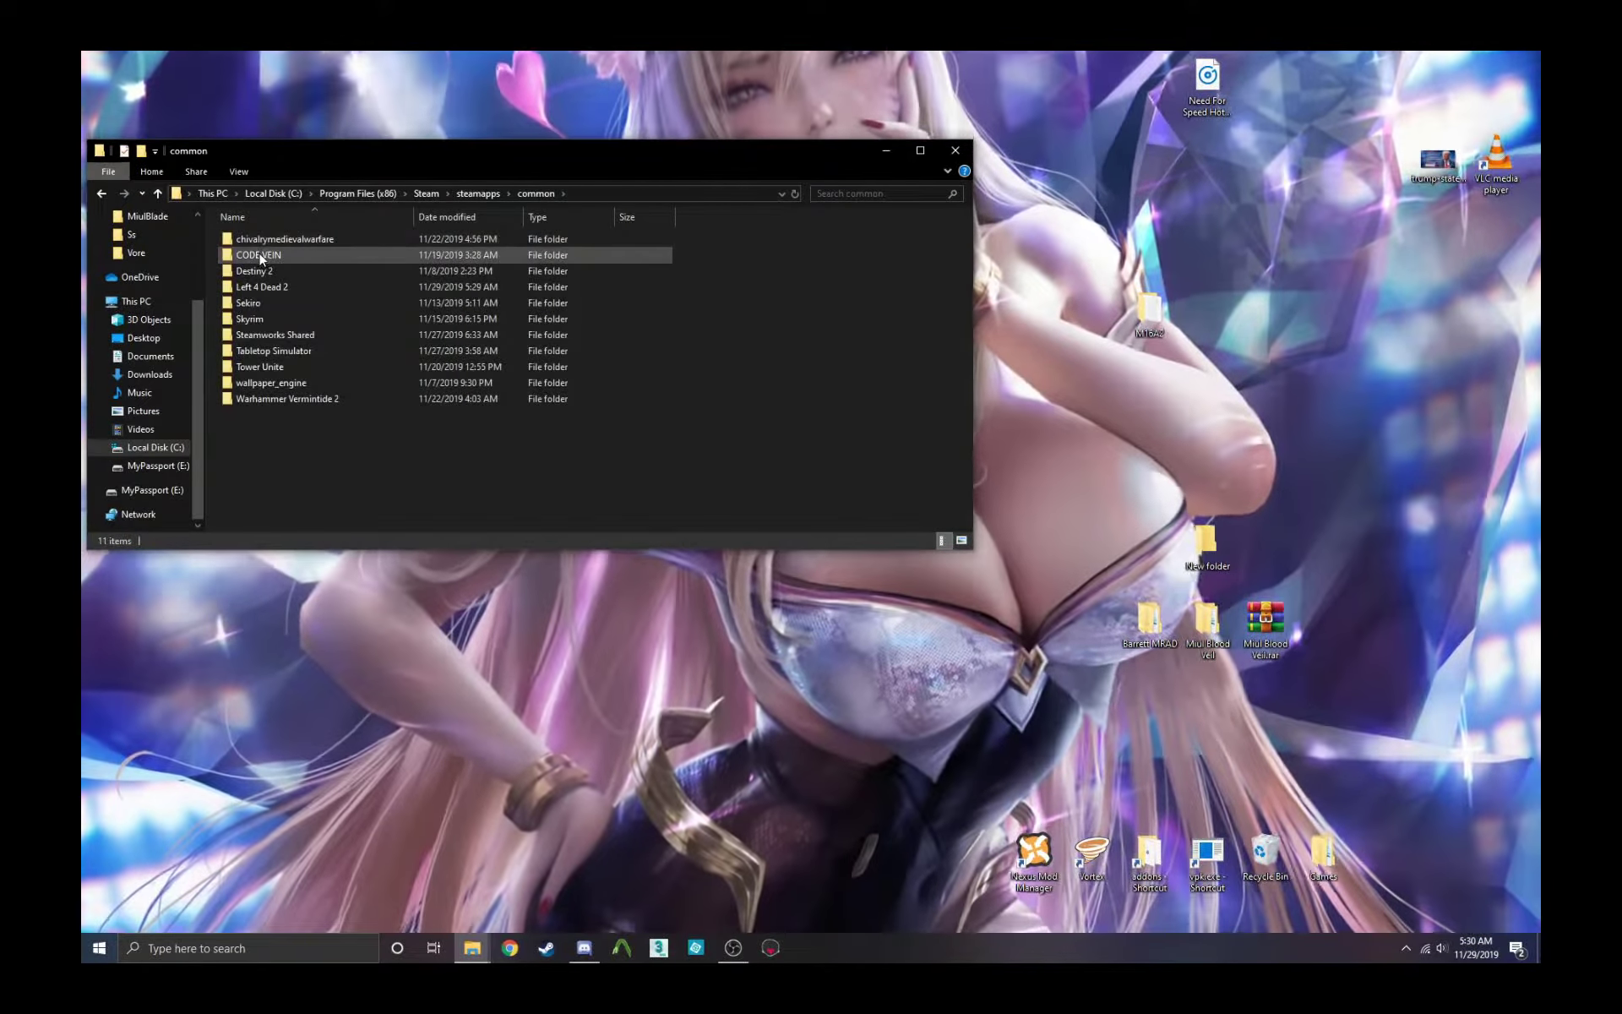
double_click(274, 294)
double_click(269, 289)
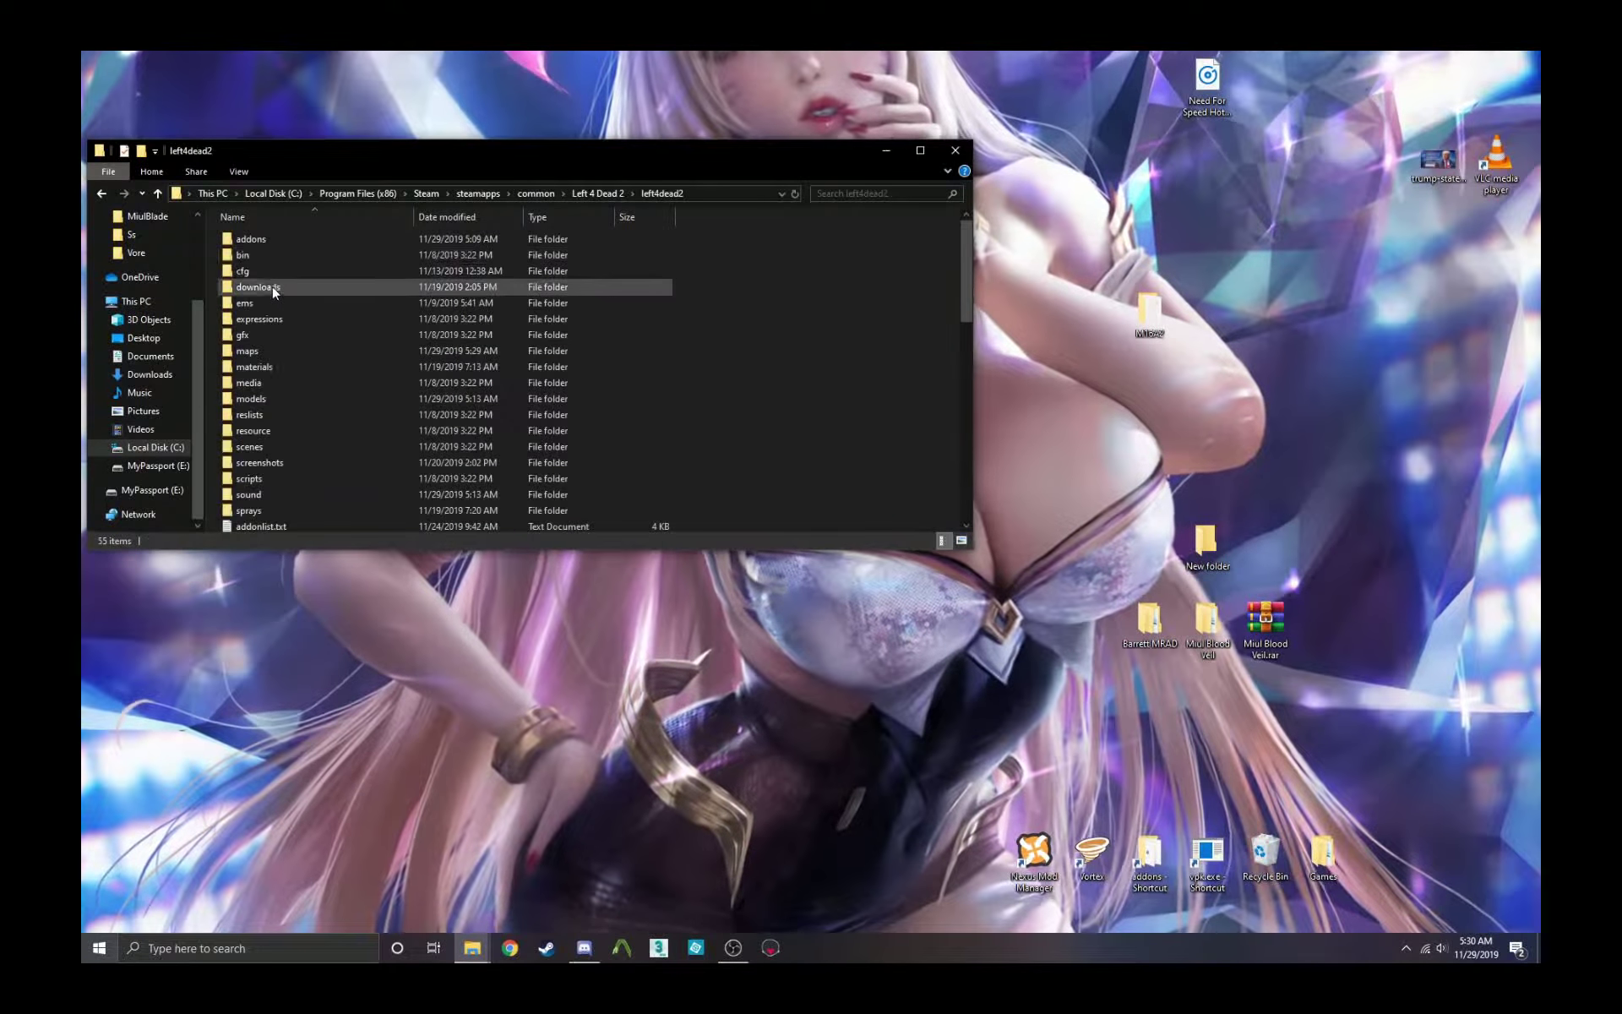
double_click(264, 240)
Step: Place the two folder windows side by side and move miul blood veil.vpk from Survivors into the addons folder
left_click_drag(282, 147, 875, 209)
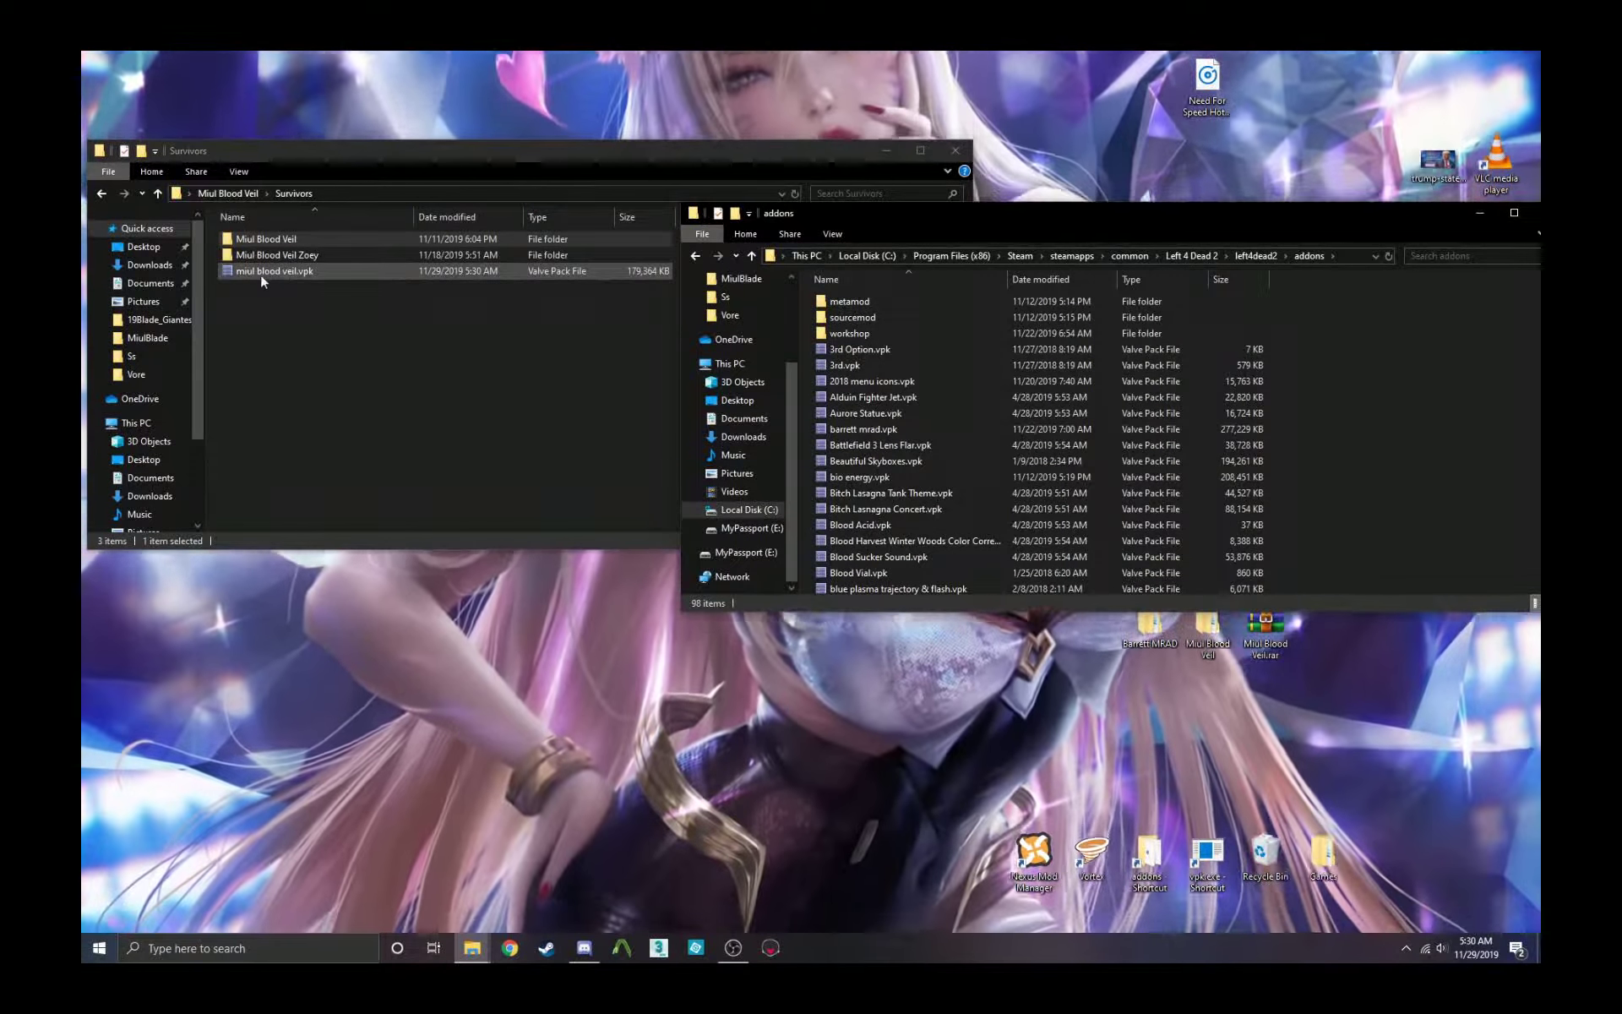
left_click_drag(260, 274, 888, 405)
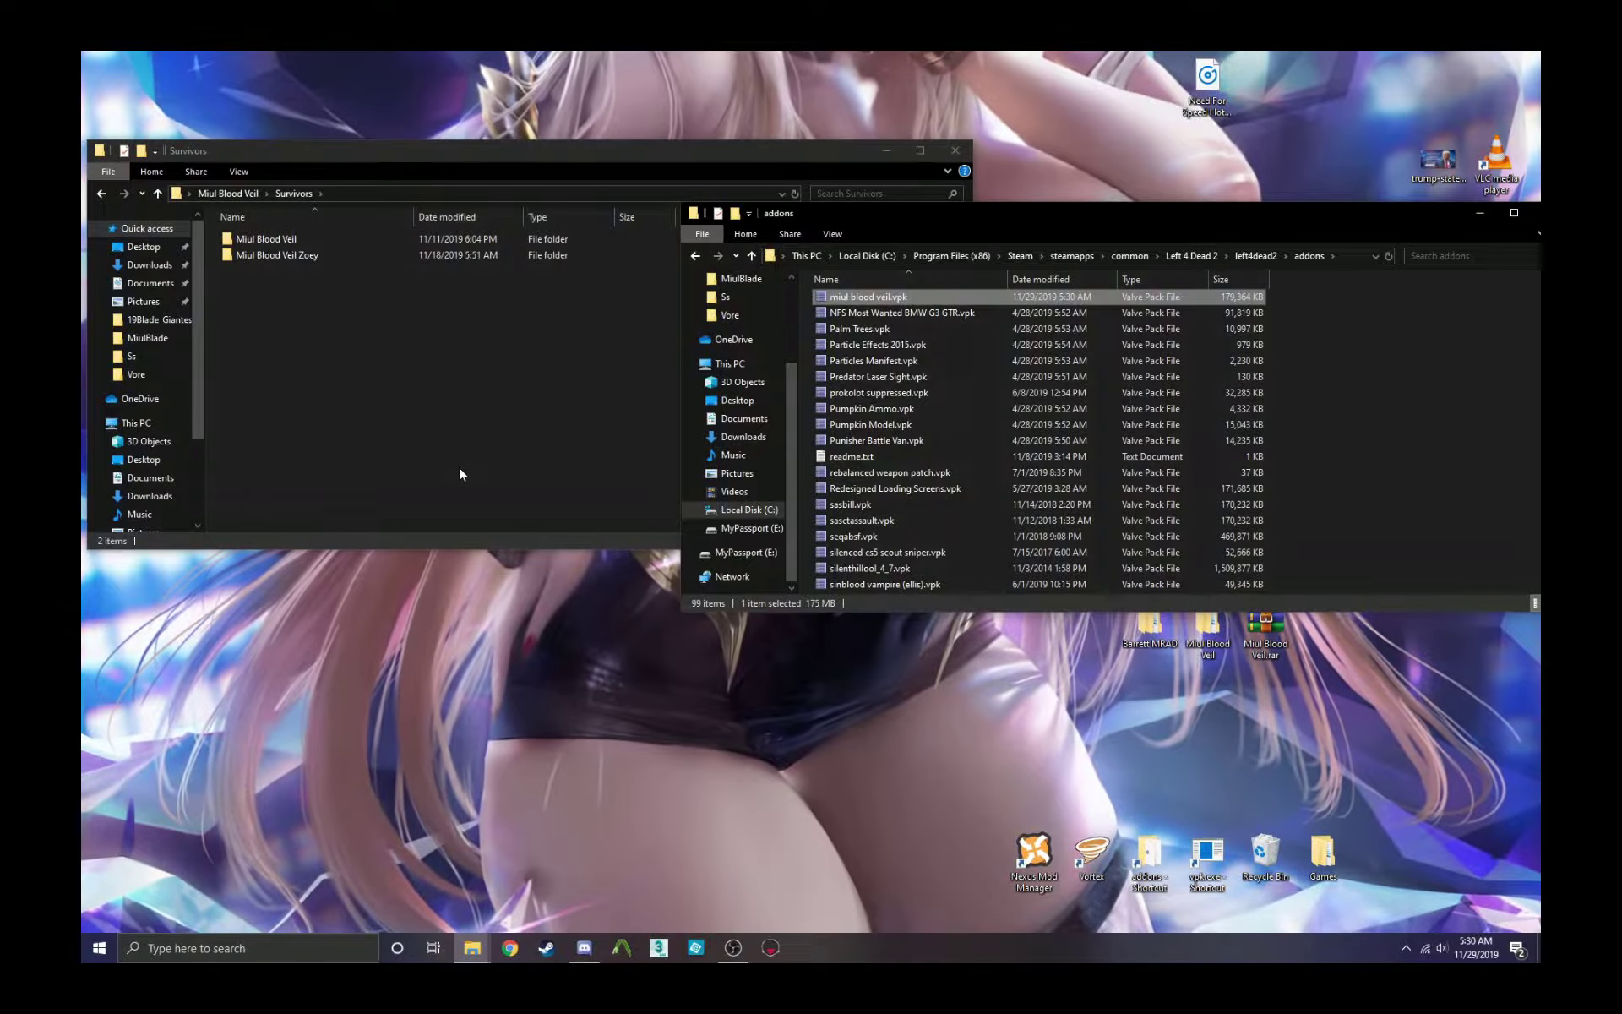
Step: Delete miul blood veil.vpk from the addons folder and minimize that window
scroll(944, 431, "up", 2)
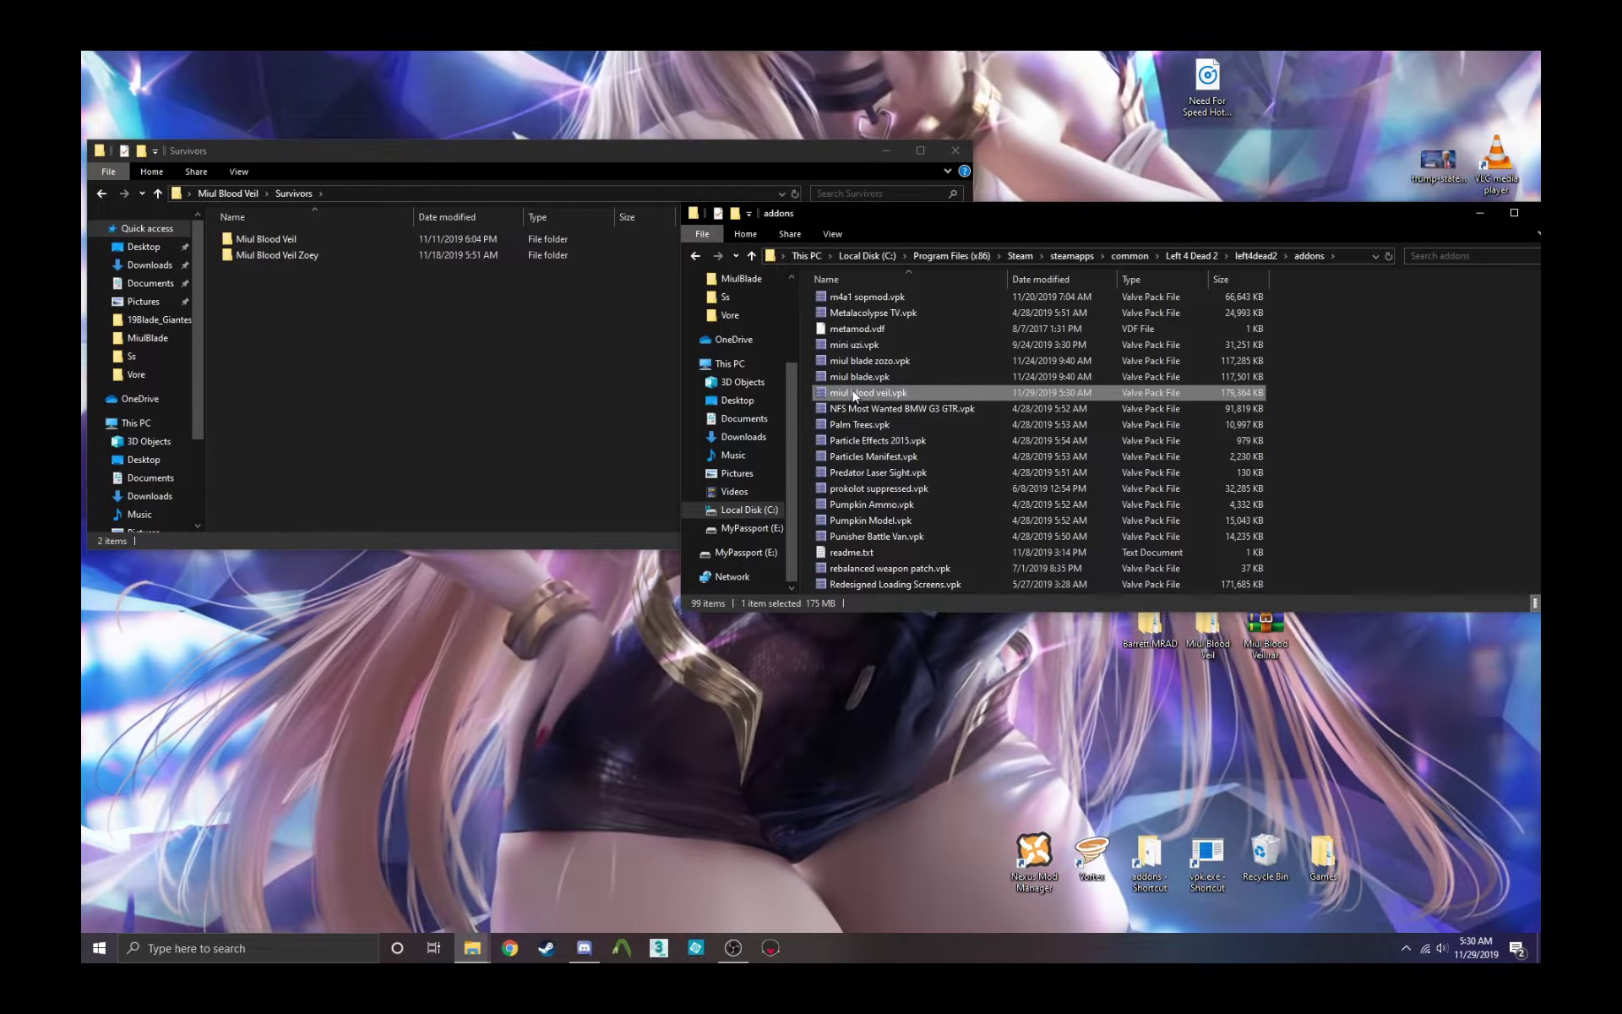
right_click(855, 394)
left_click(890, 642)
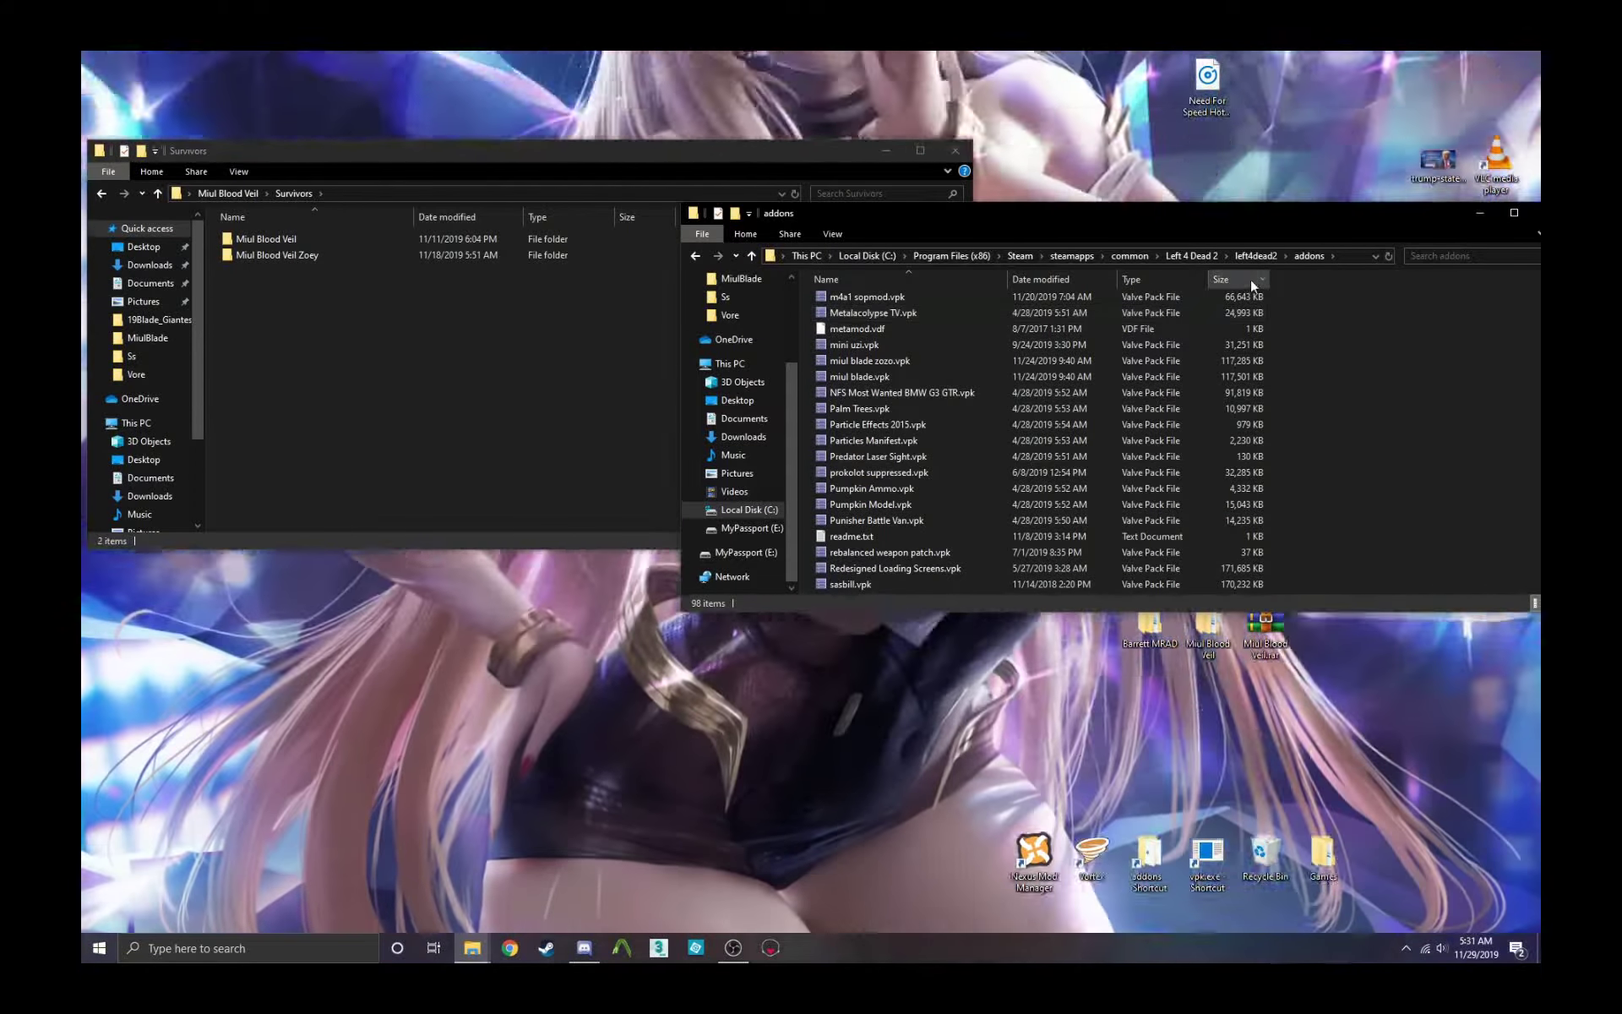
left_click_drag(1263, 220, 1042, 241)
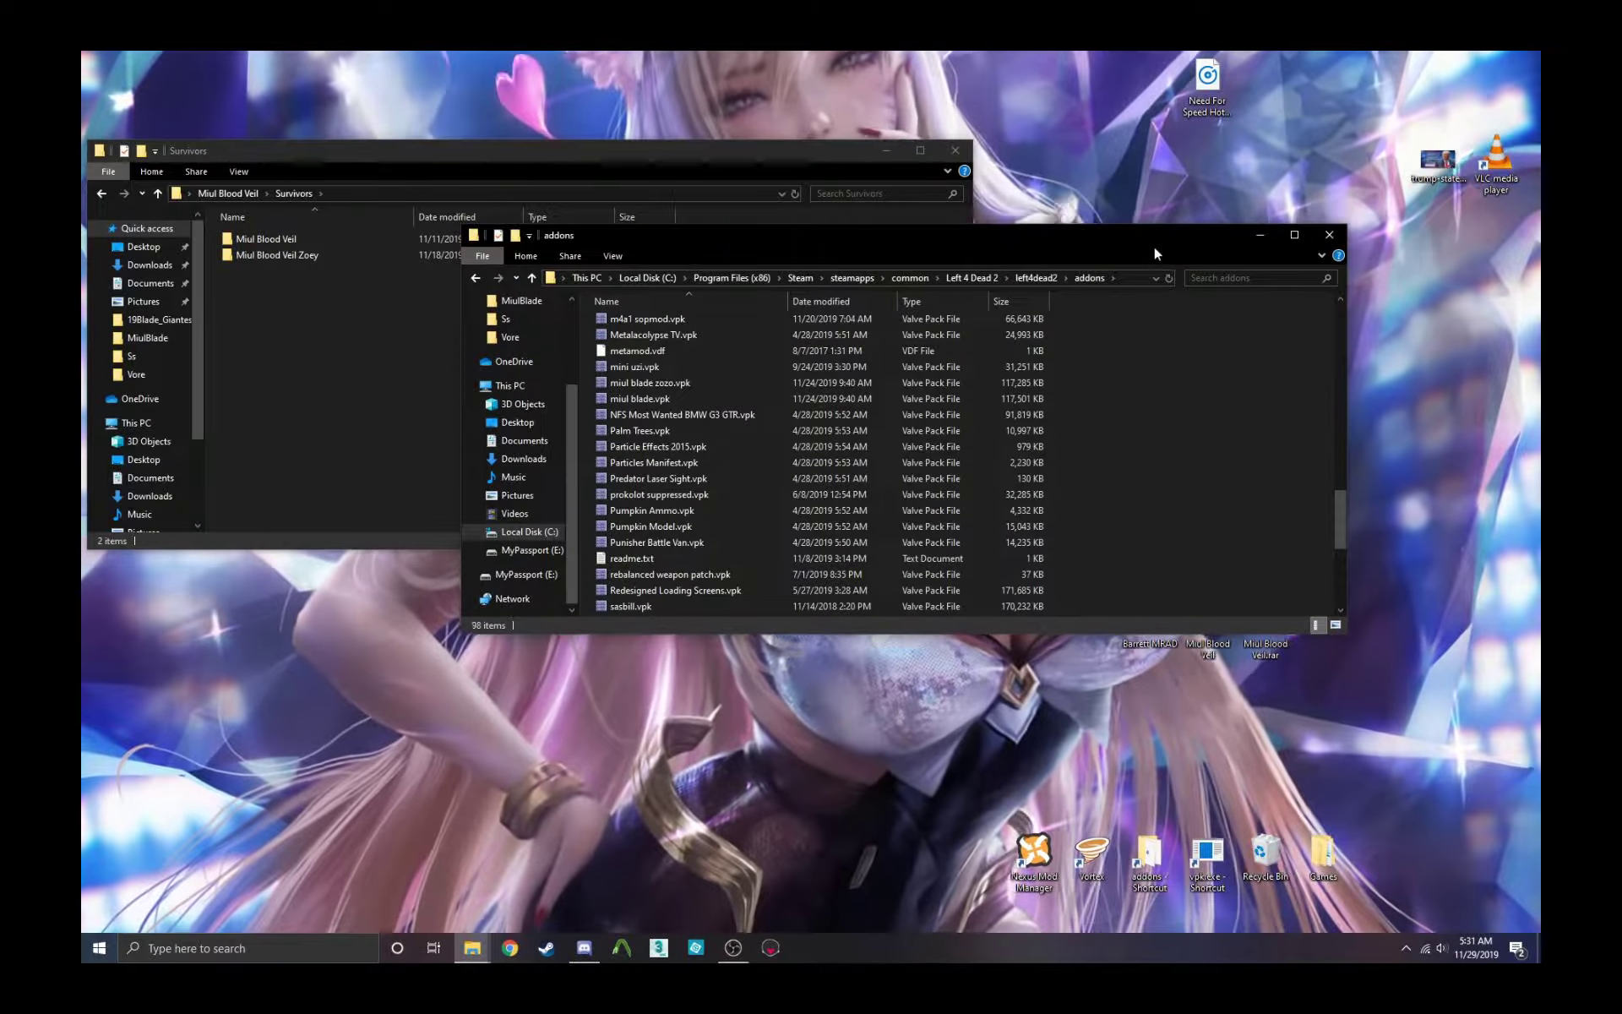
left_click(1260, 235)
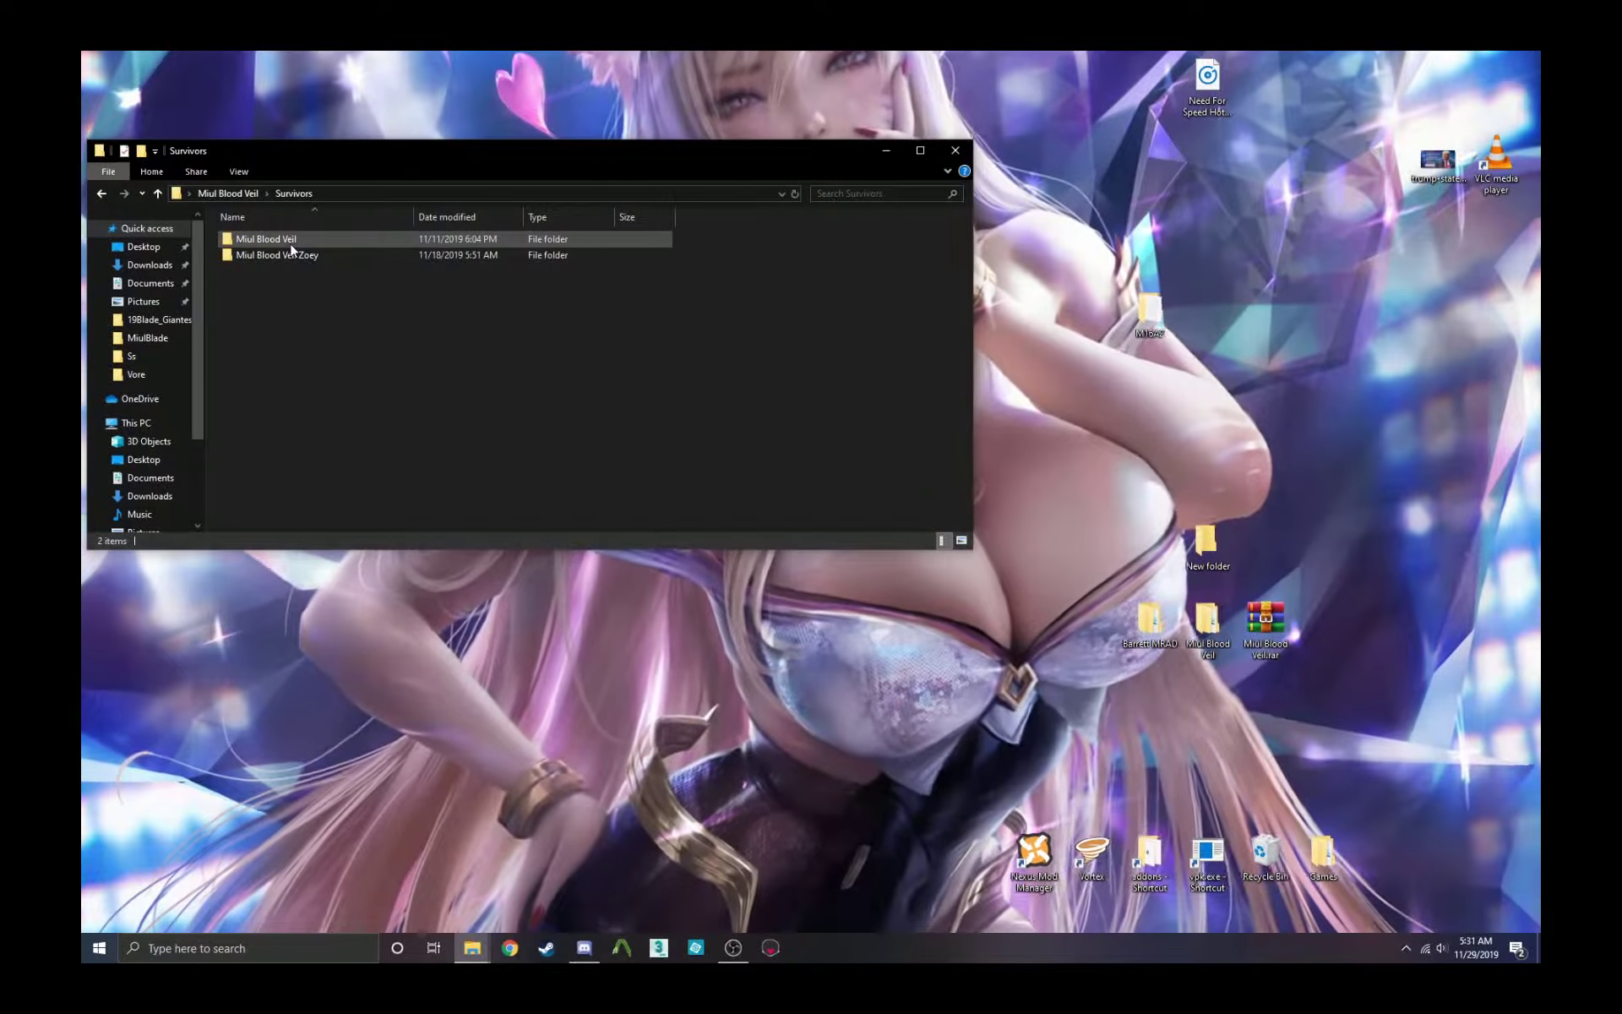
Step: Return to the BloodVeil materials folder of the Miul Blood Veil addon, starting from Survivors
double_click(291, 244)
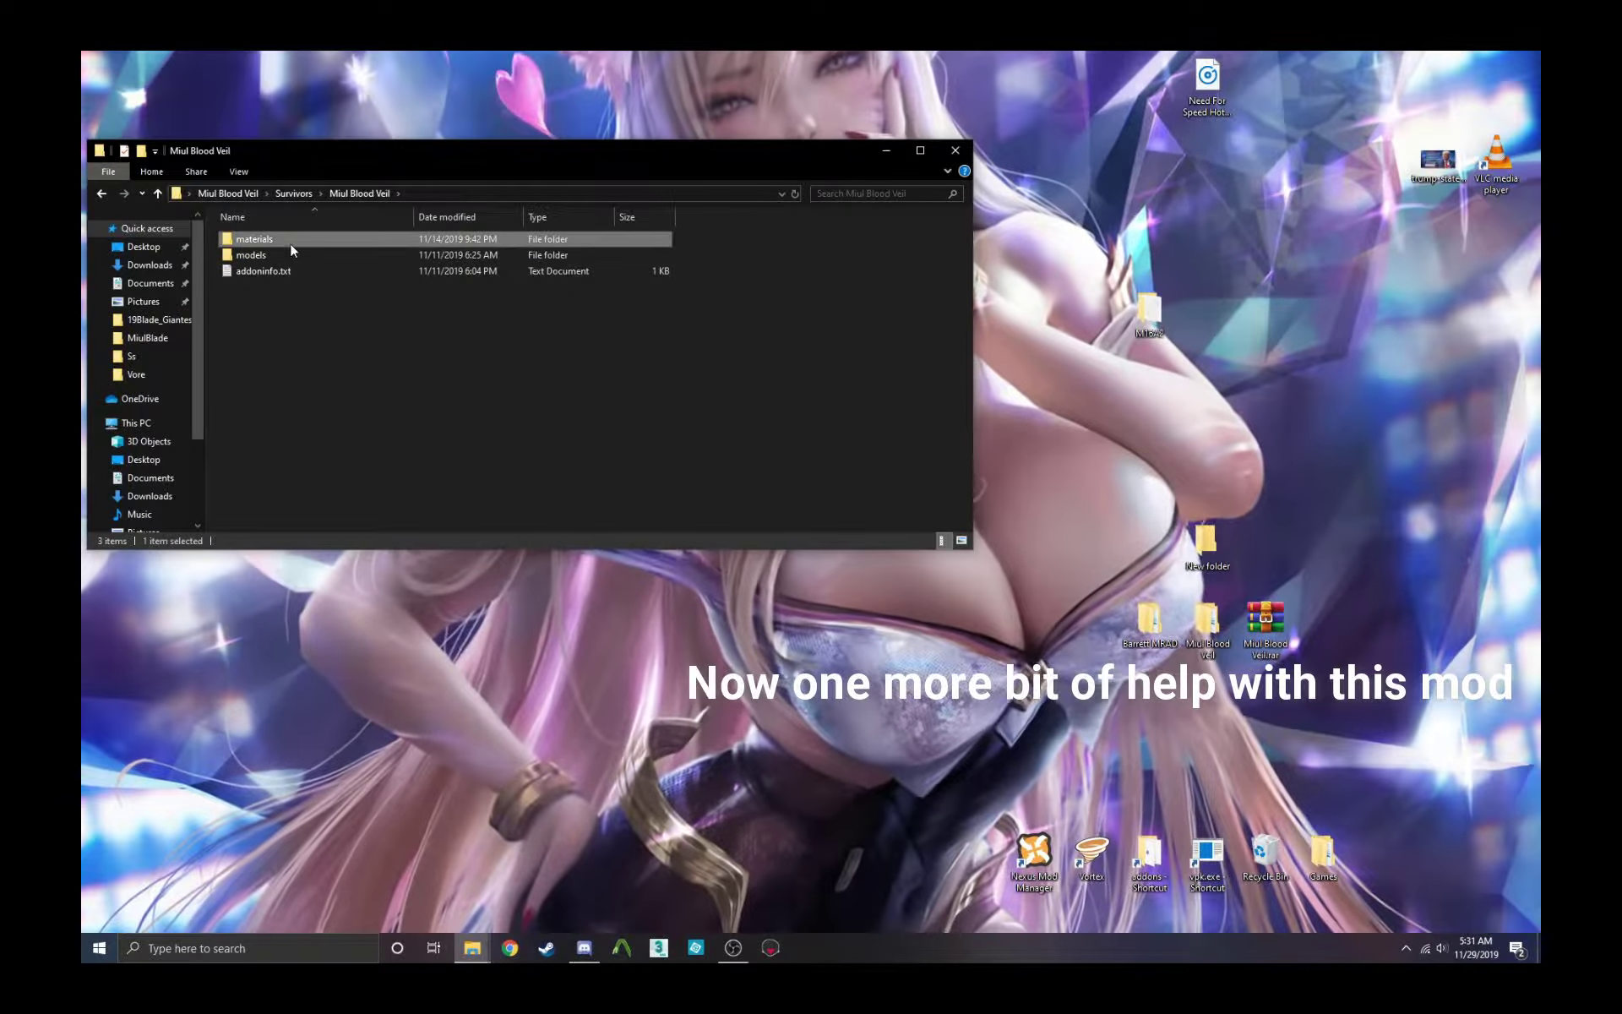
double_click(291, 245)
double_click(290, 244)
double_click(291, 244)
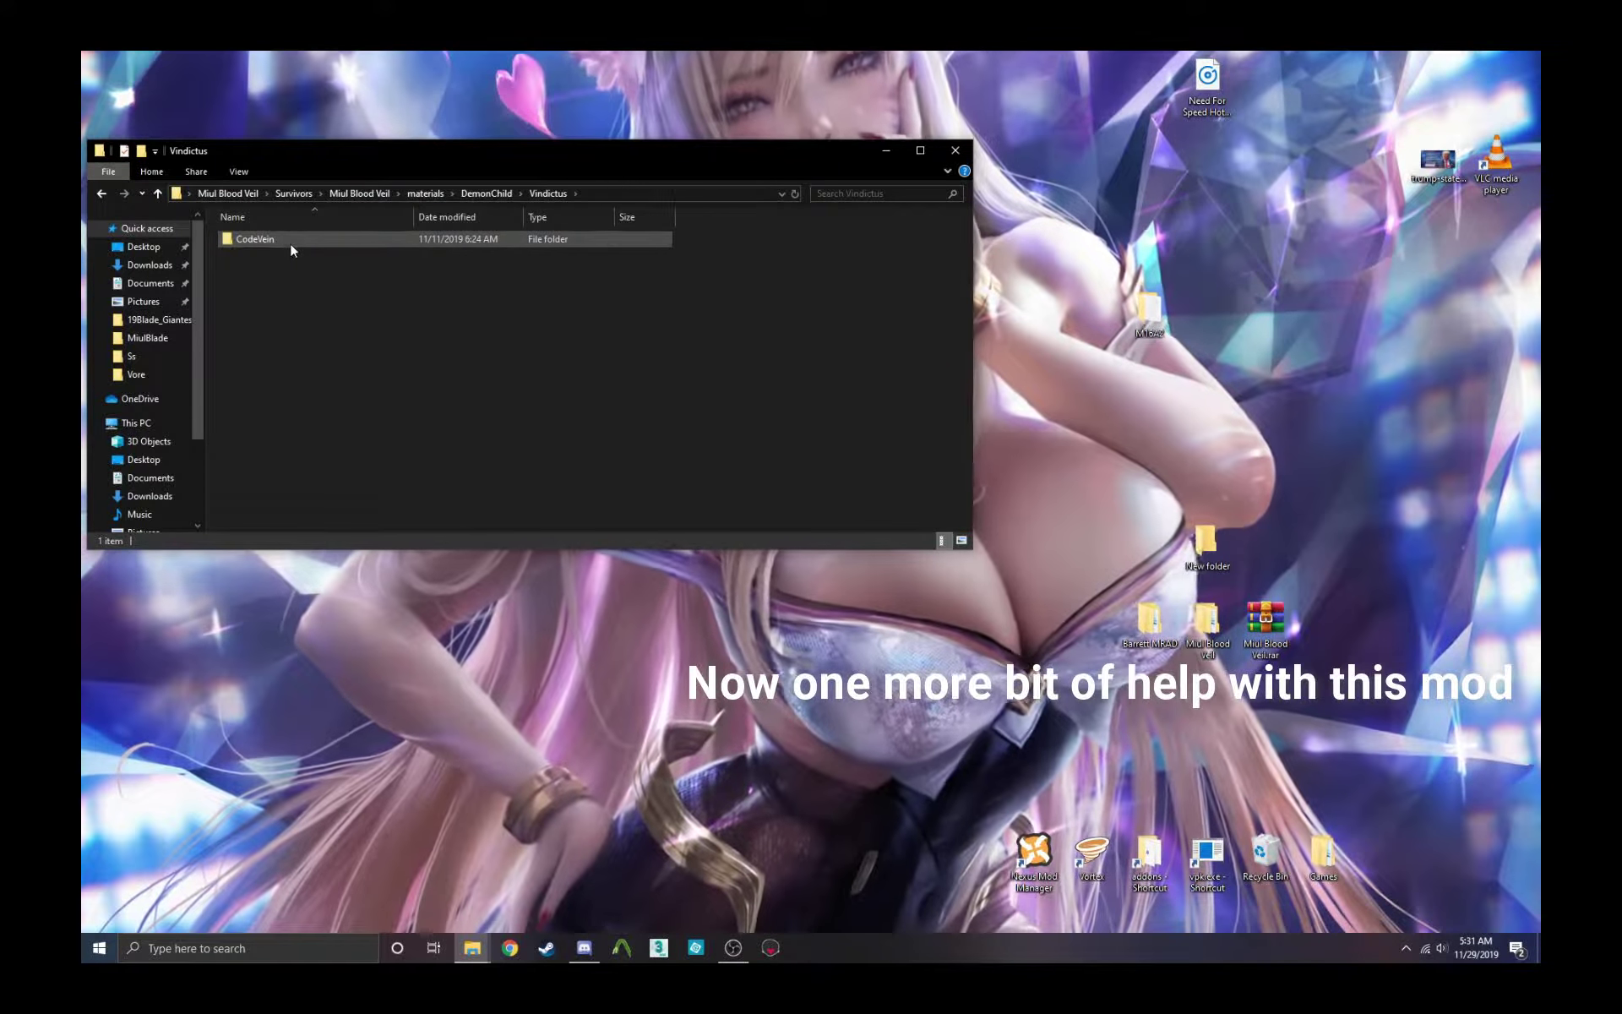
double_click(290, 243)
double_click(291, 243)
double_click(290, 243)
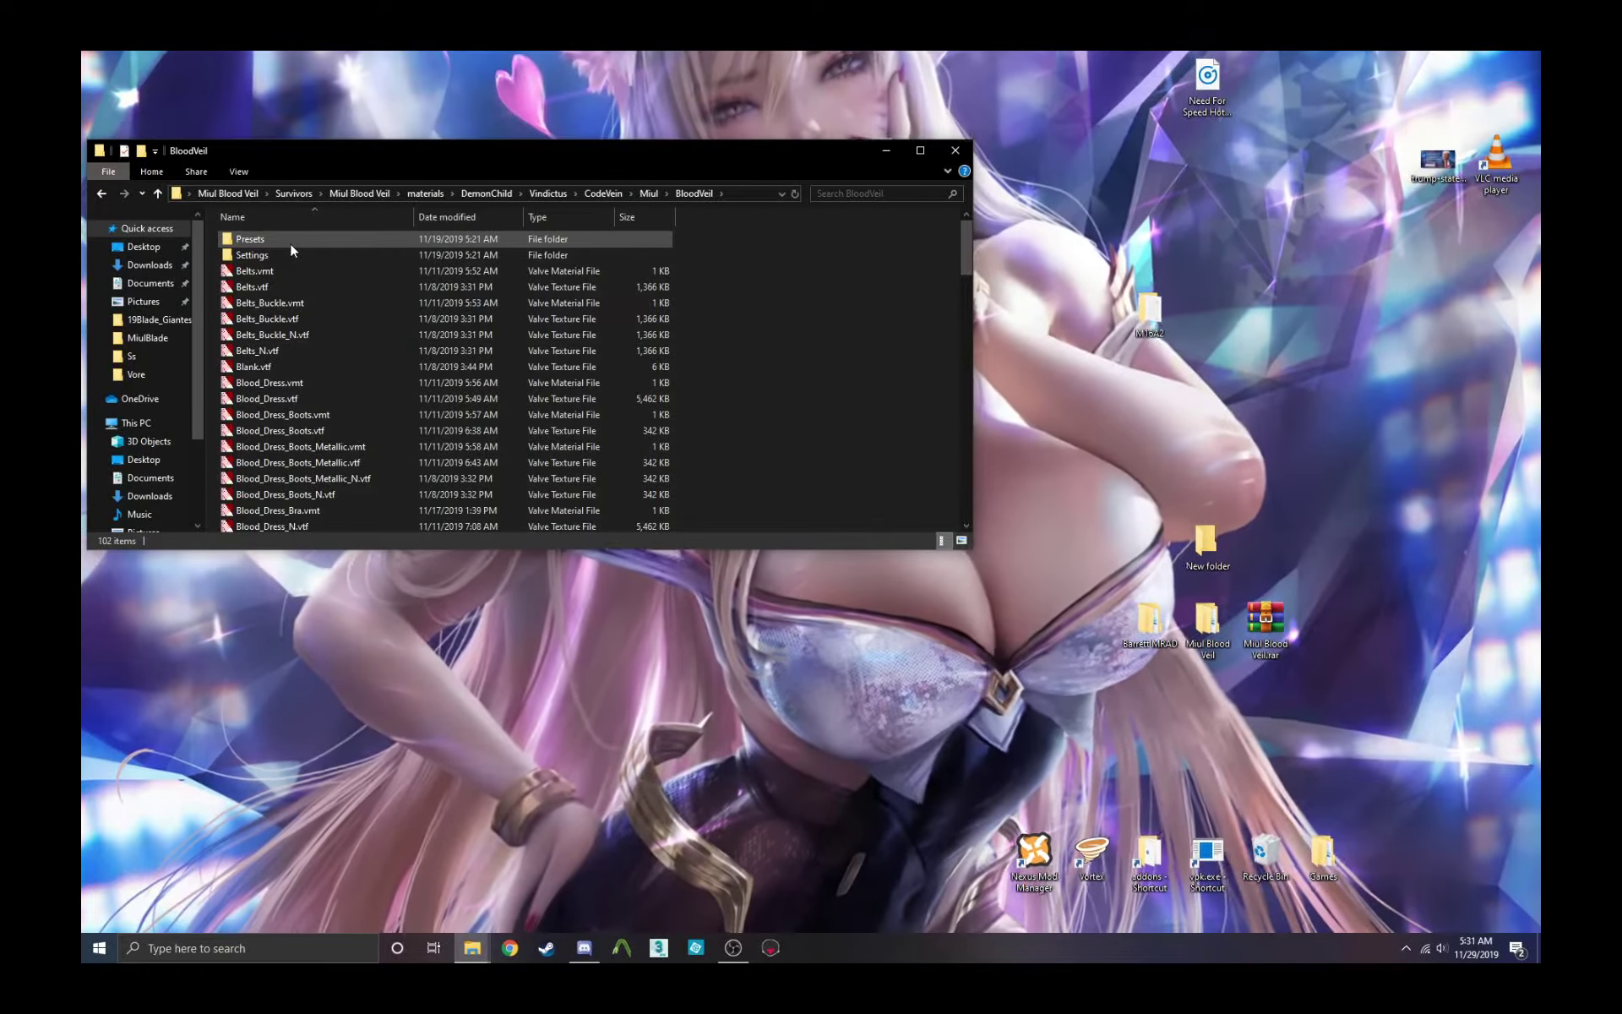
Step: Copy all files from the Presets\BlackWGasMask folder into the main BloodVeil folder, replacing the files with the same names
double_click(272, 238)
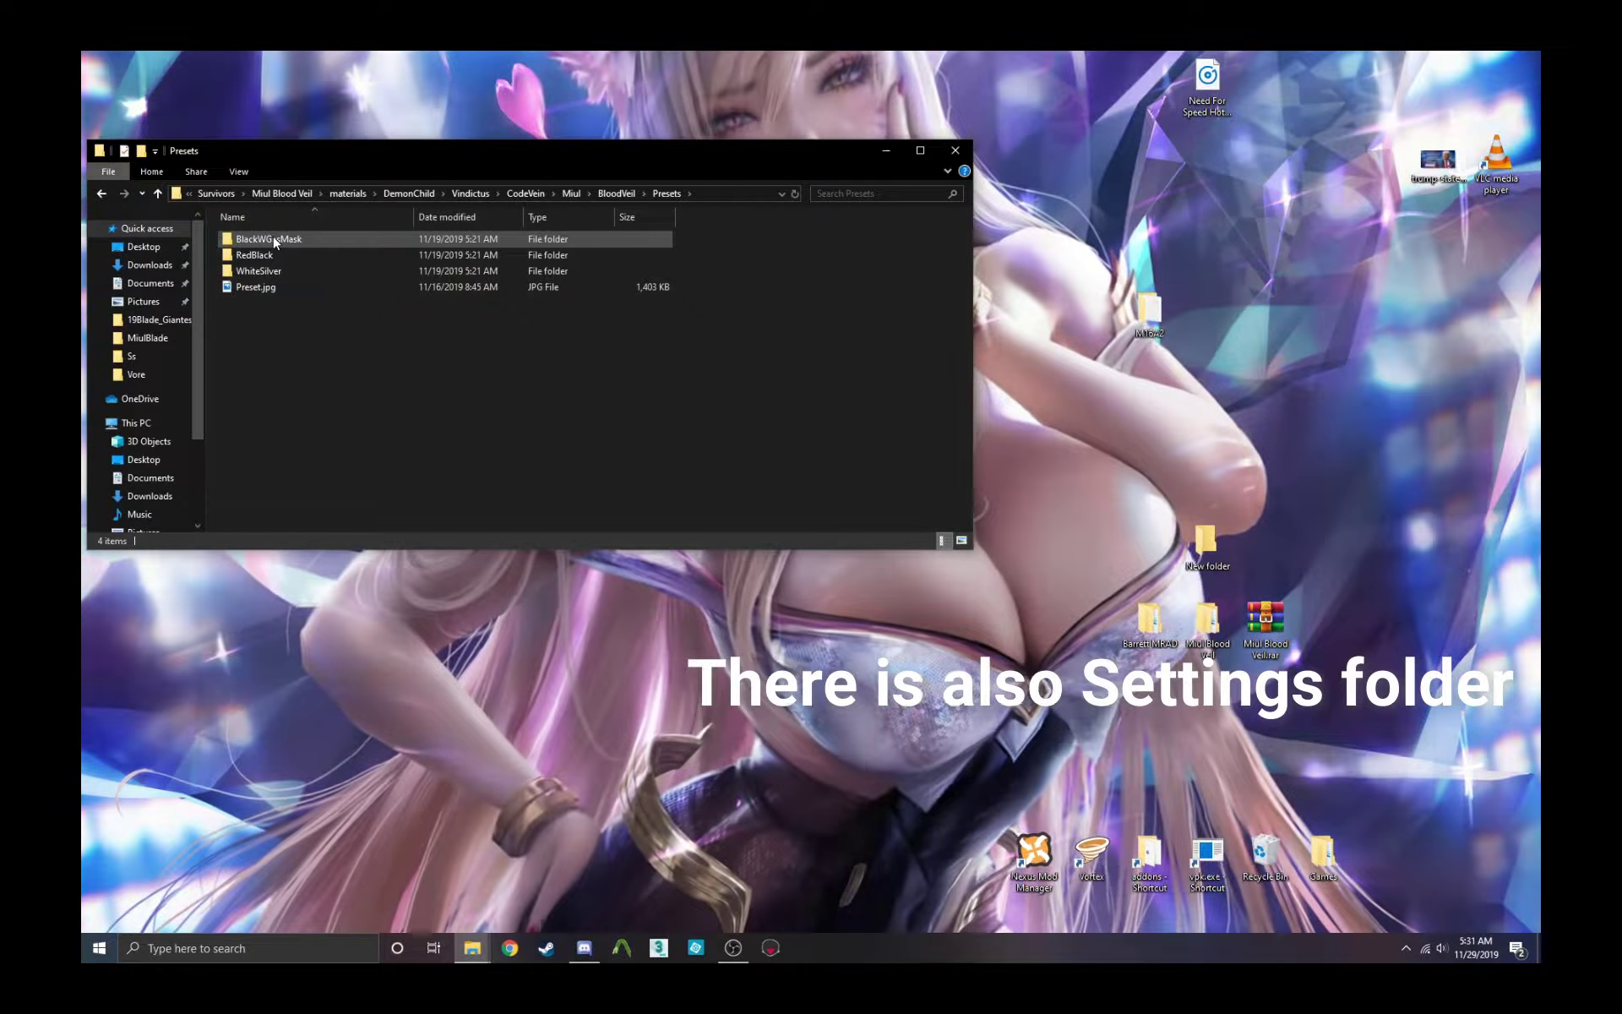
double_click(275, 241)
key("ctrl+a")
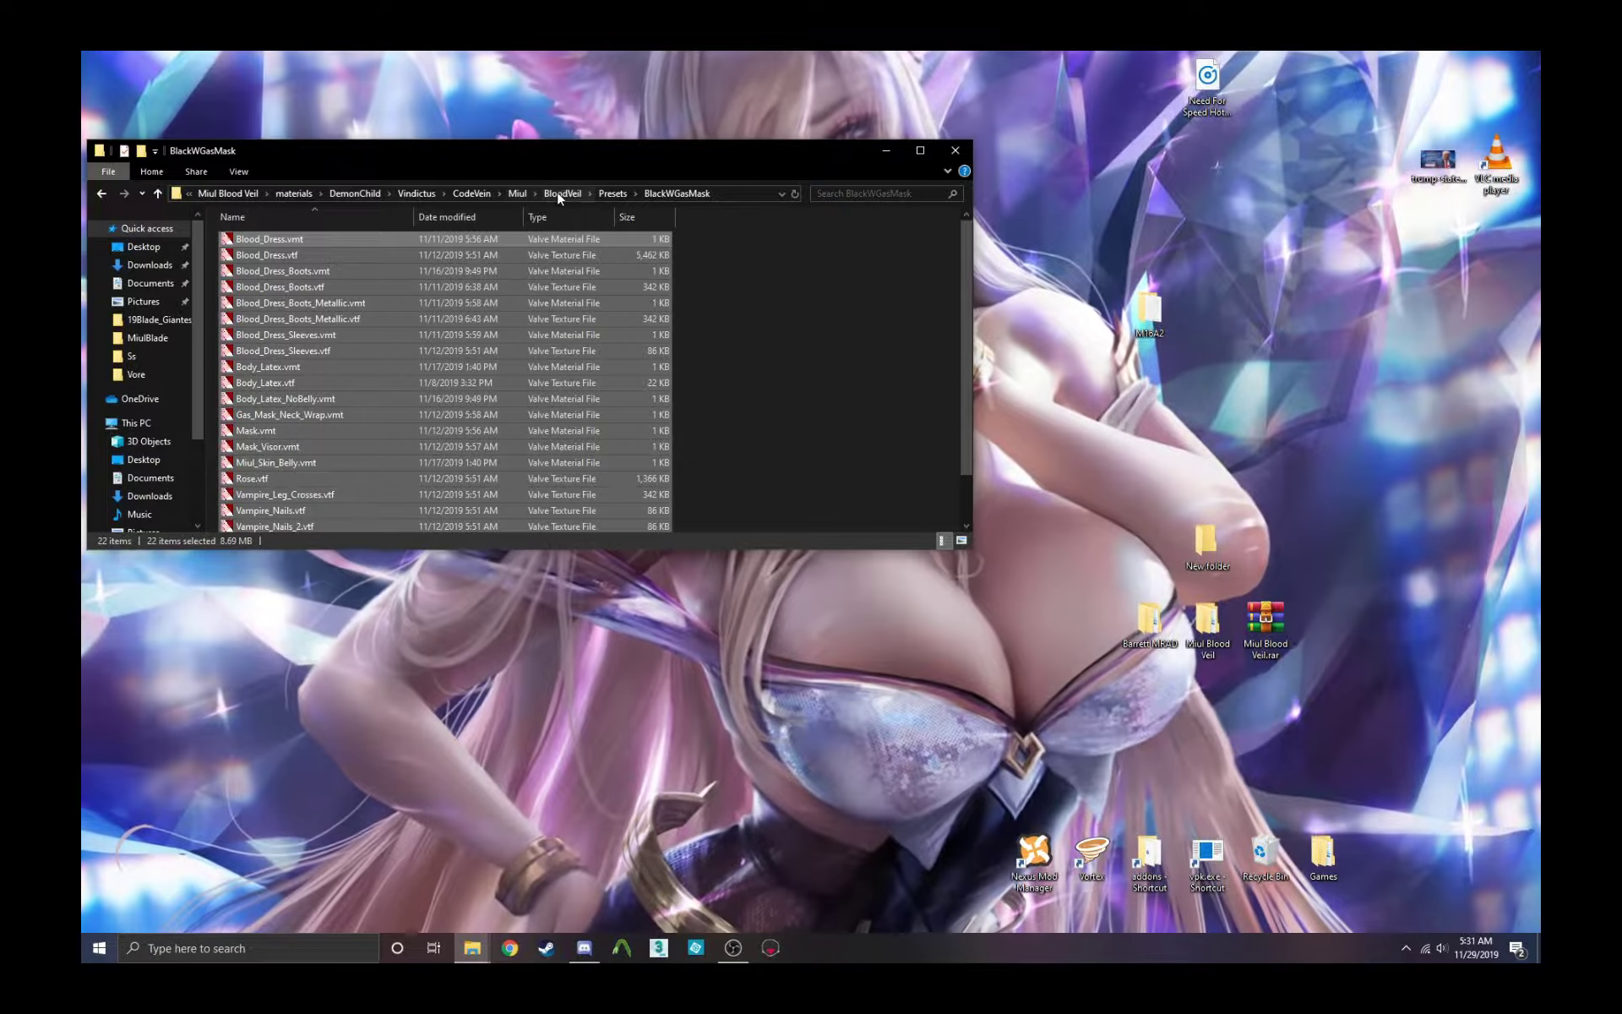
left_click(562, 193)
key("ctrl+v")
left_click(757, 378)
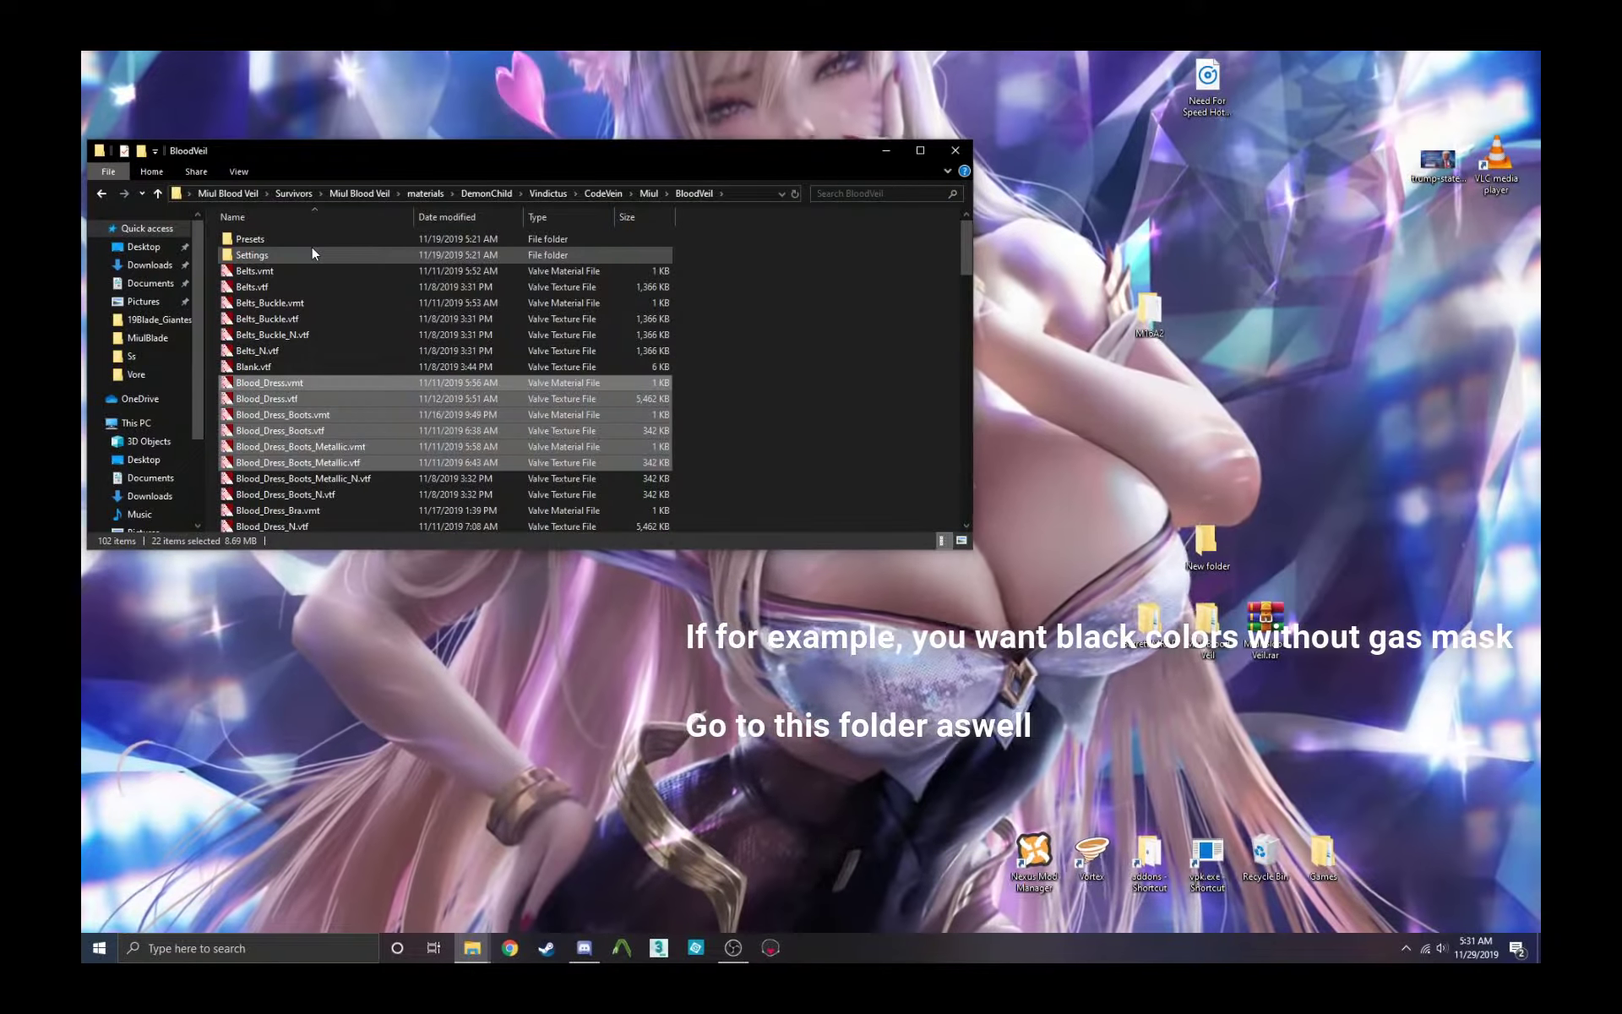
Step: Copy all files from Settings\Gas Mask\Invisible into the main BloodVeil folder, replacing the files with the same names
double_click(311, 250)
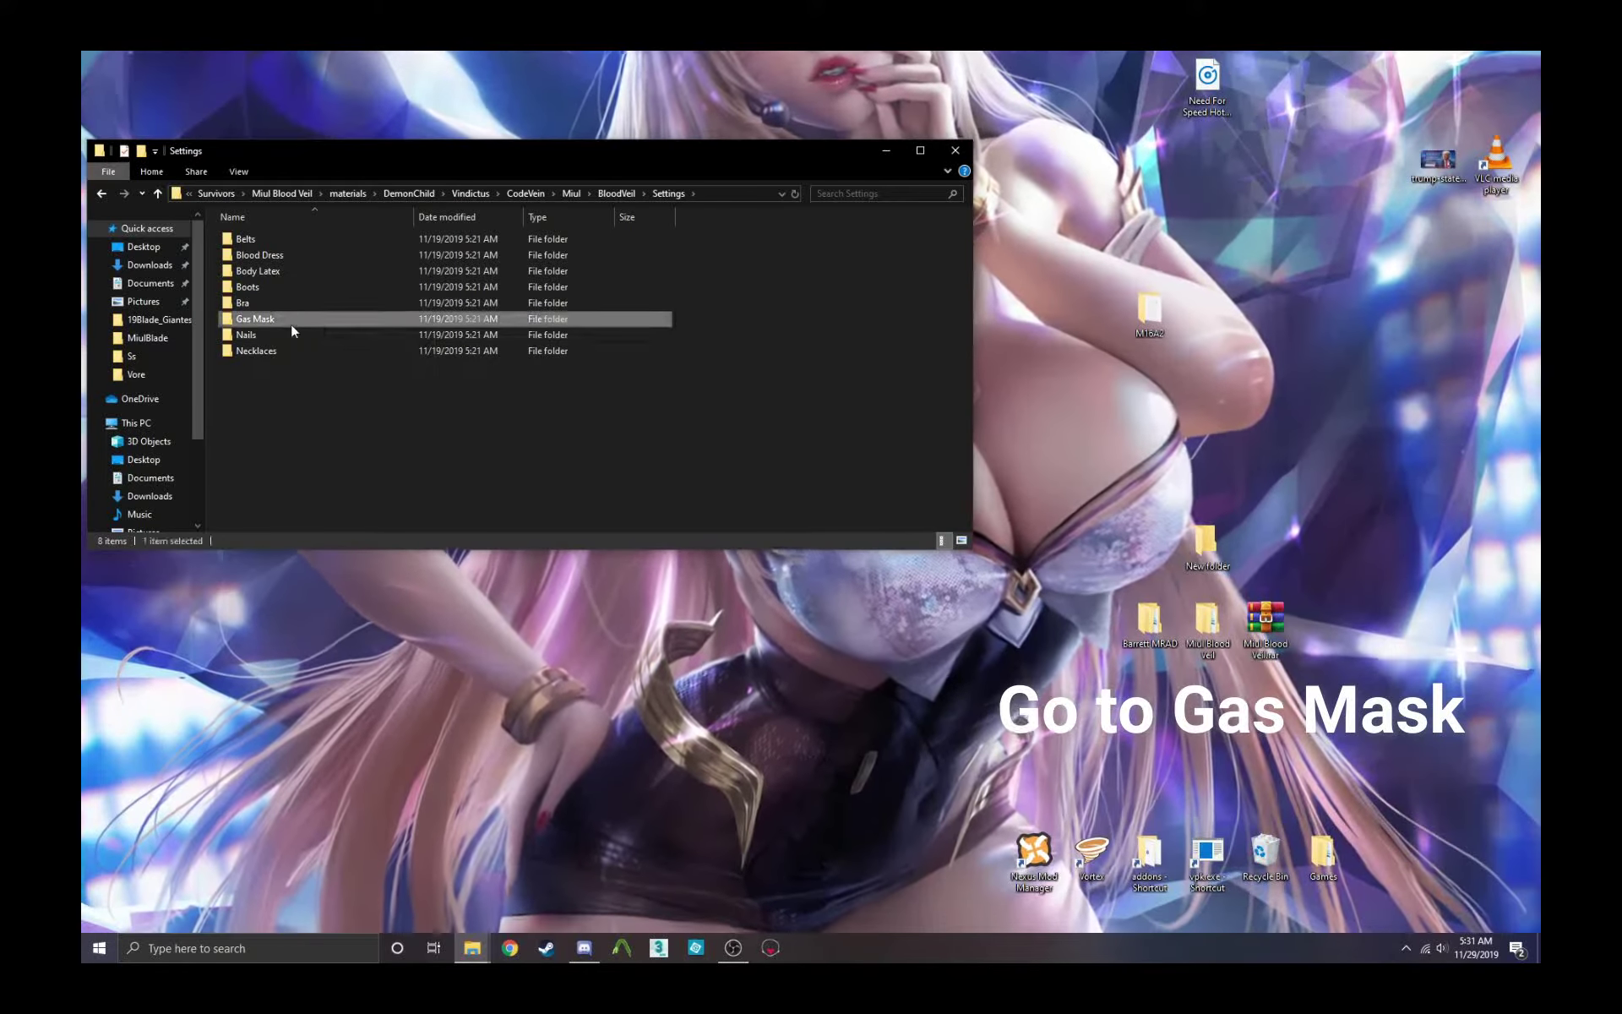
double_click(291, 321)
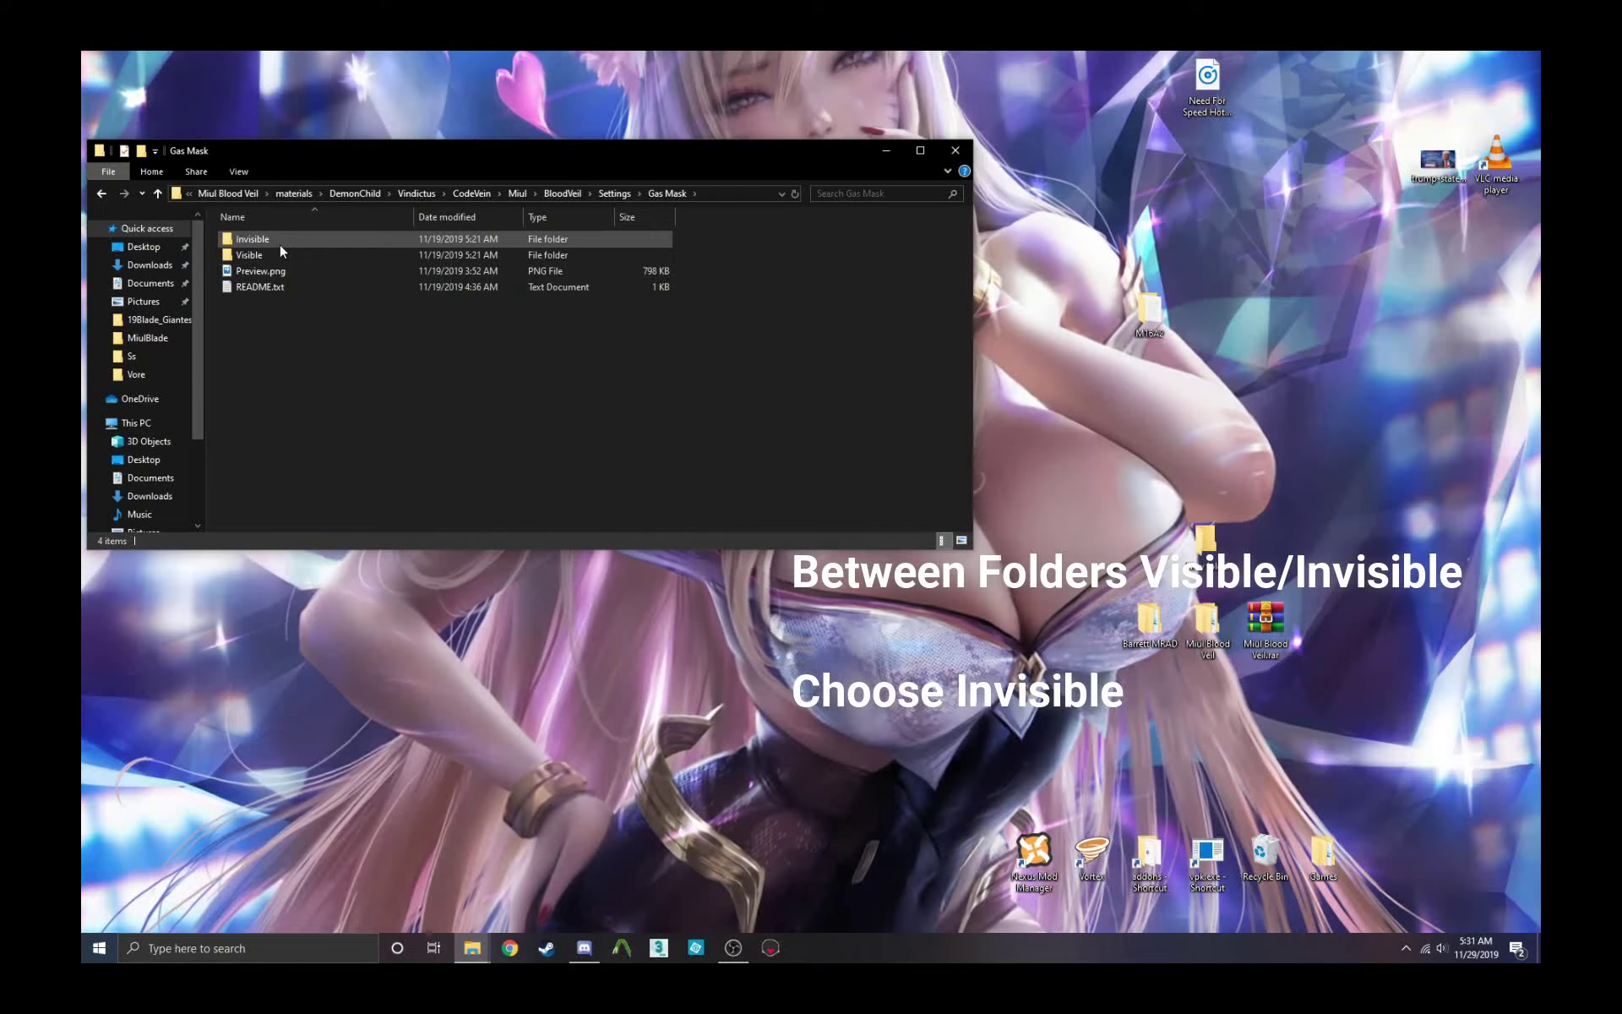
double_click(280, 242)
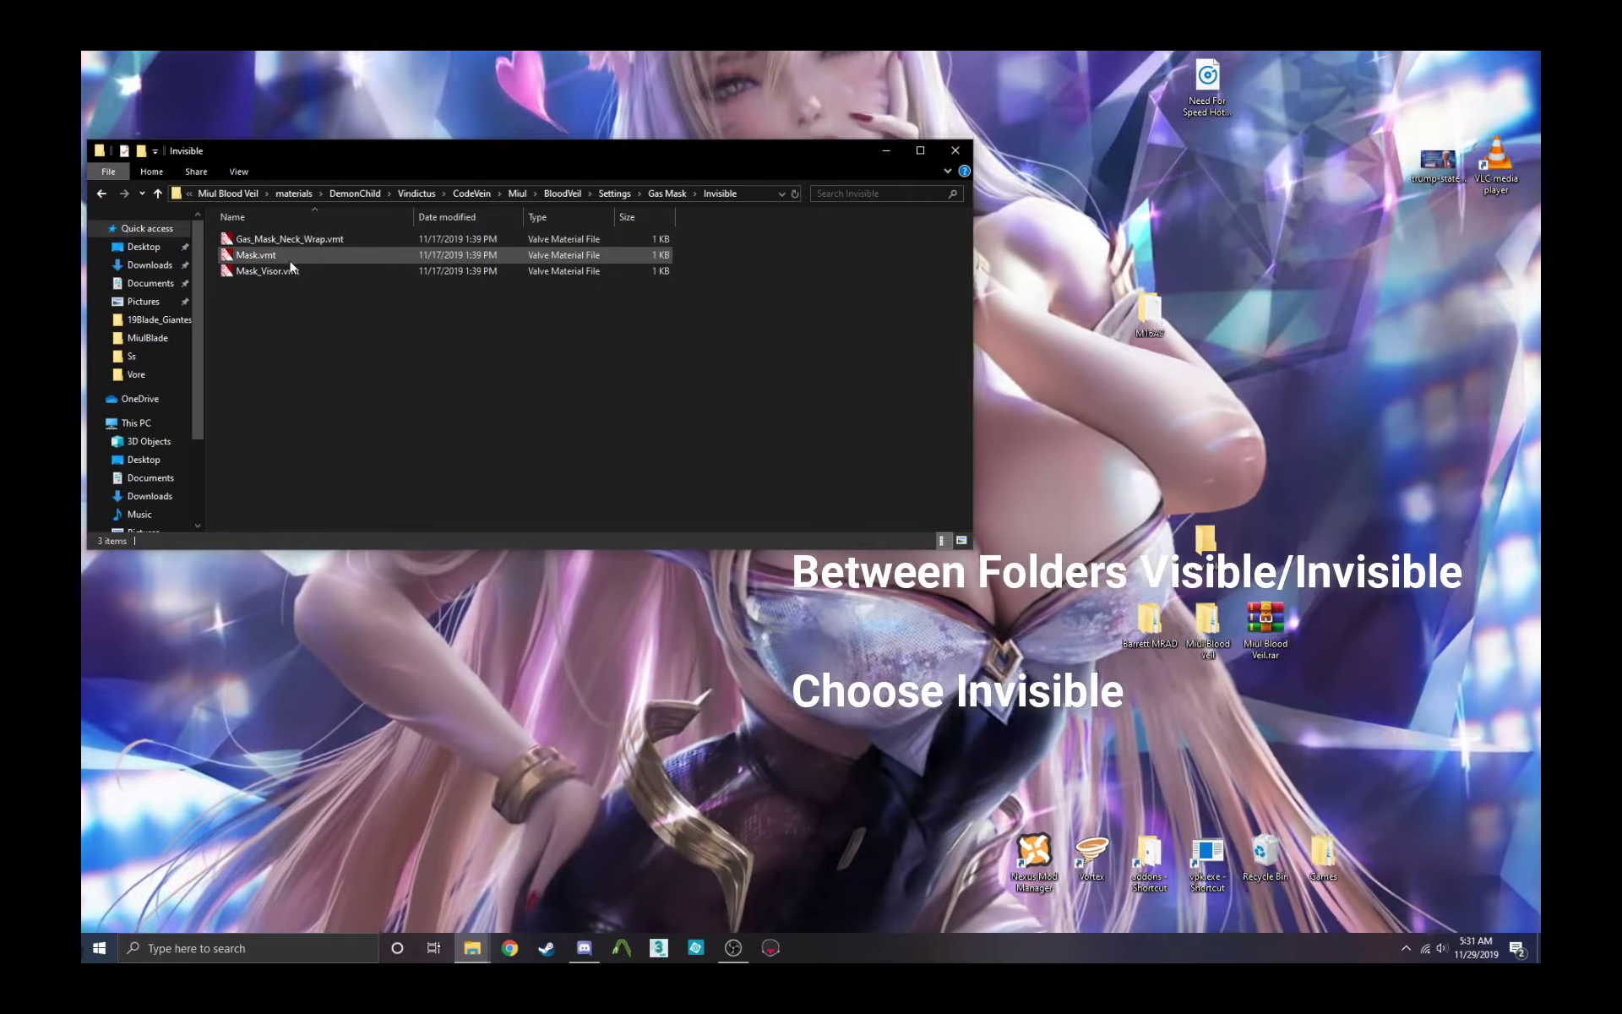
key("ctrl+a")
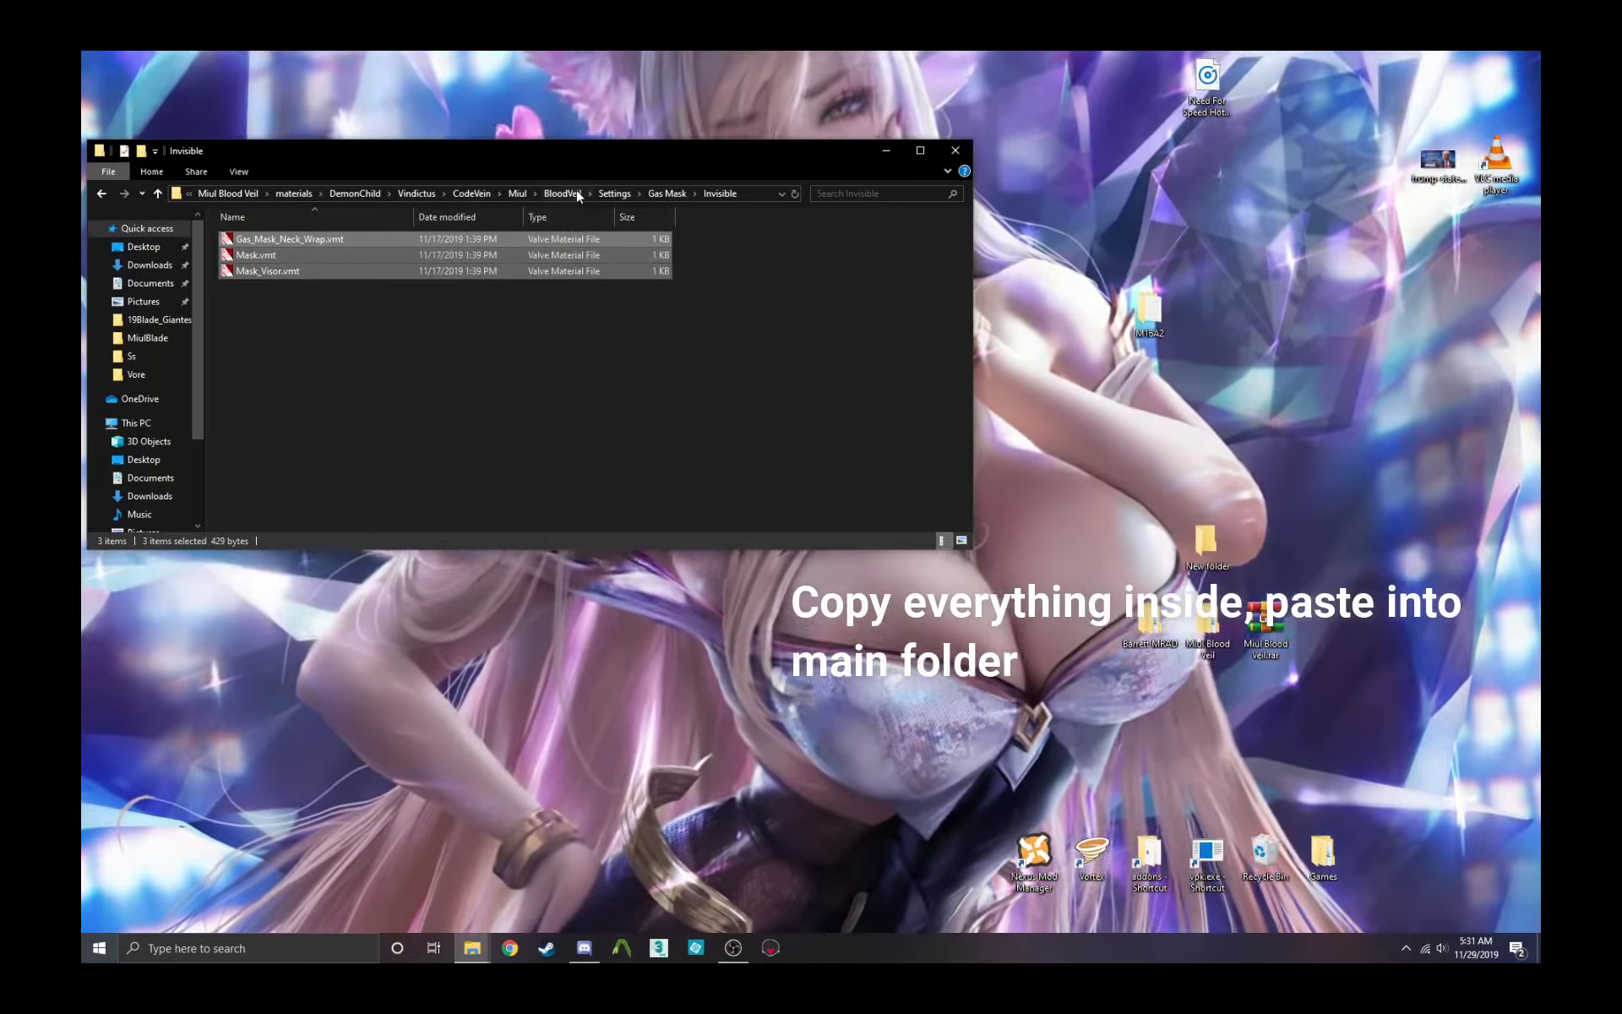
left_click(576, 191)
key("ctrl+v")
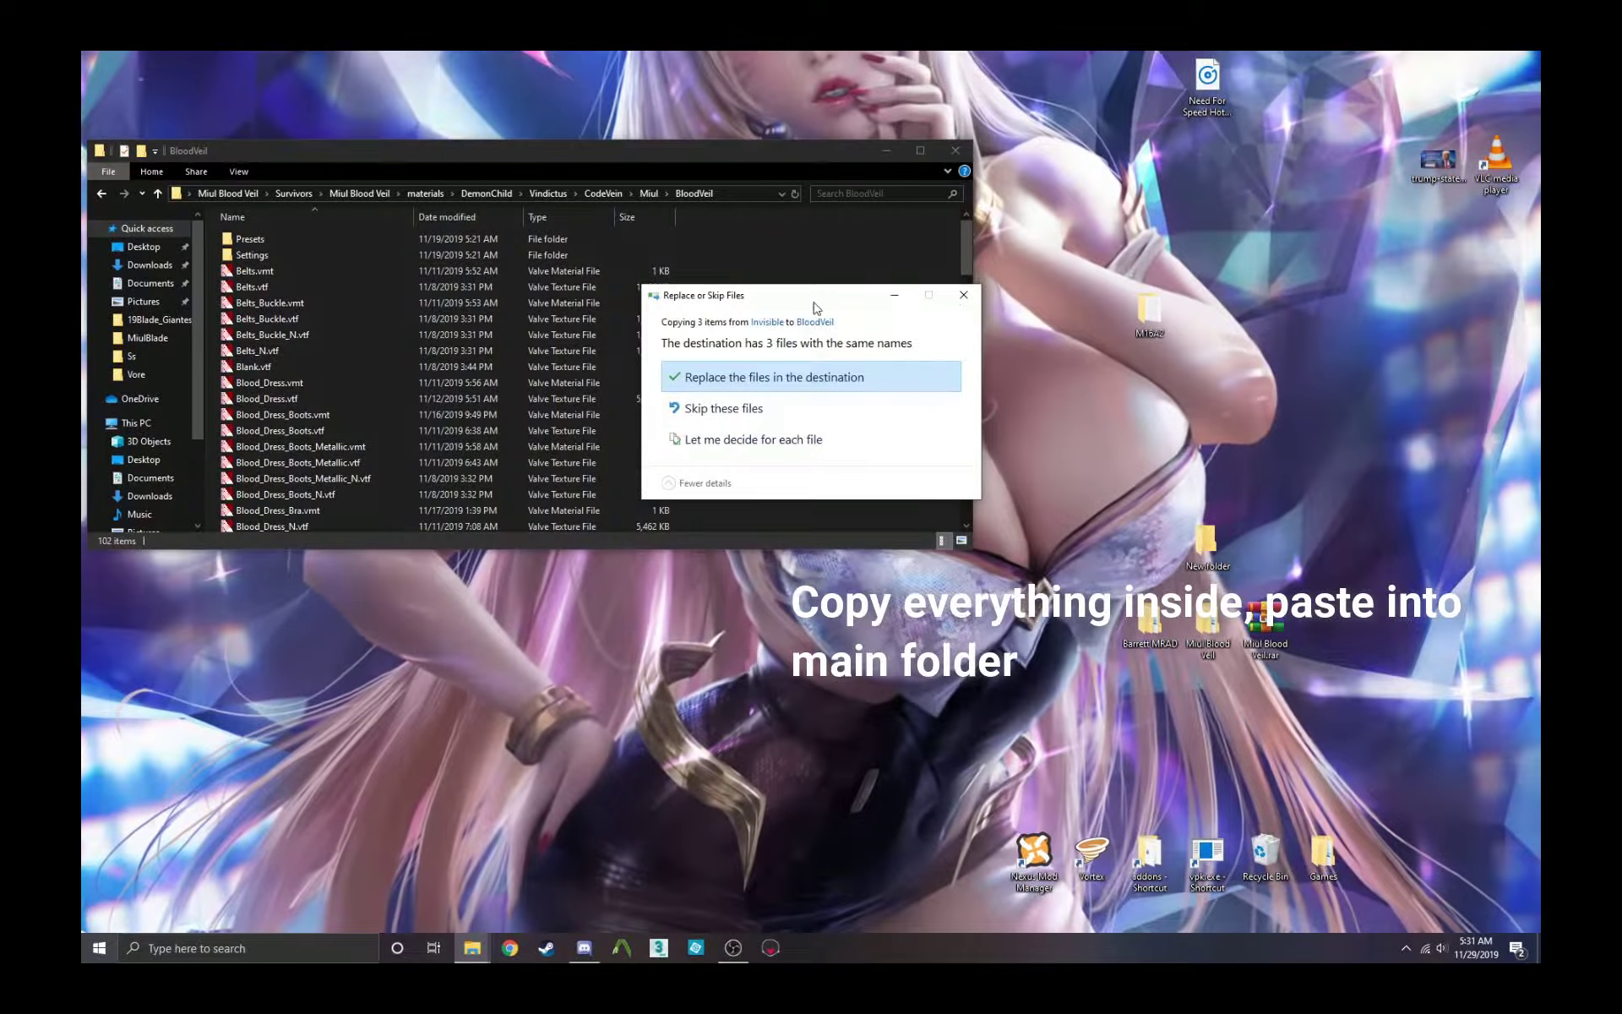
left_click(815, 372)
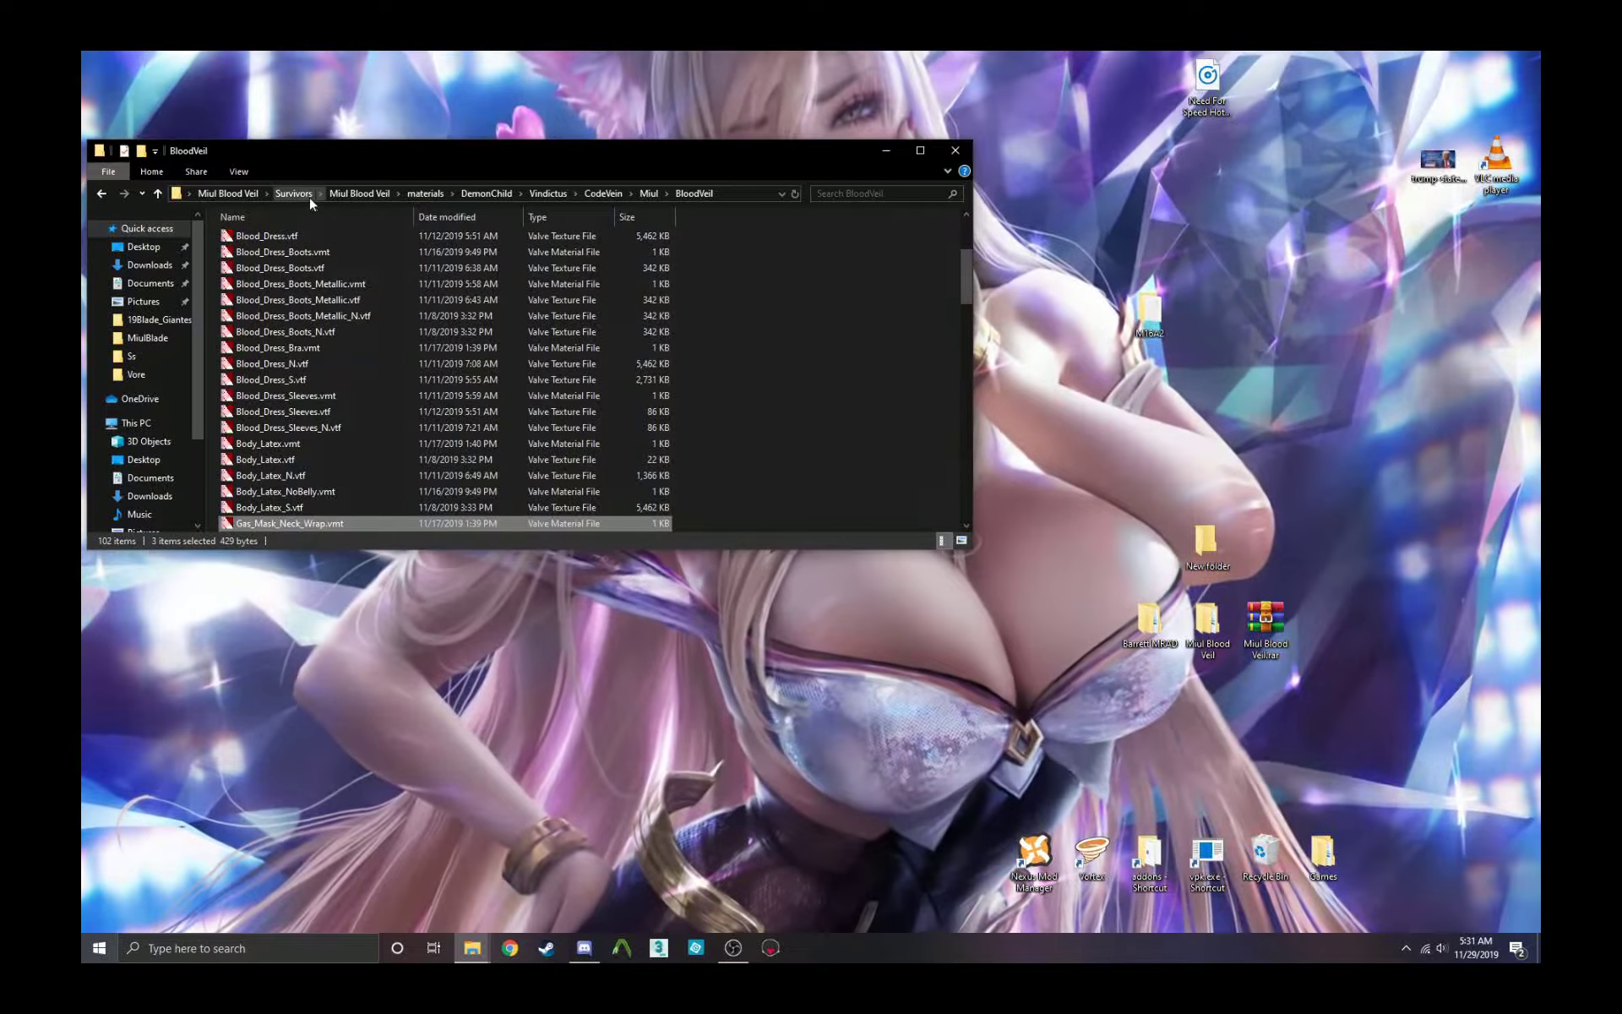
Step: Compile the Miul Blood Veil folder in Survivors with vpk.exe and move miul blood veil.vpk into the left4dead2 addons folder
left_click(309, 196)
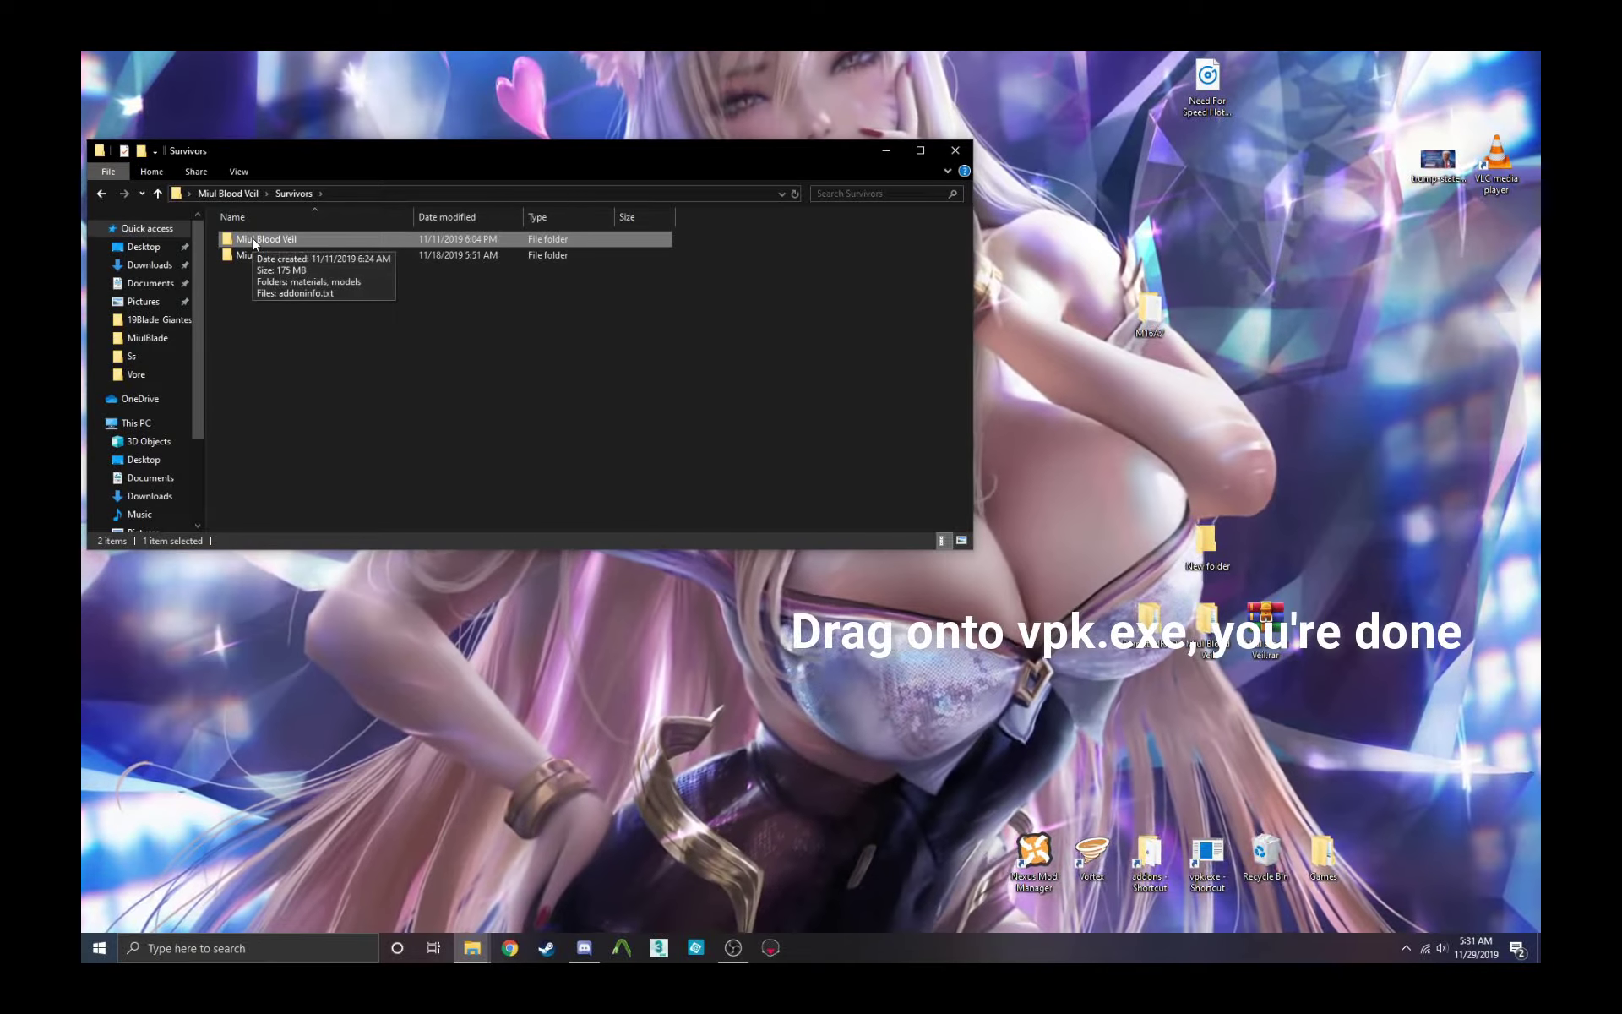
left_click_drag(253, 242, 1207, 858)
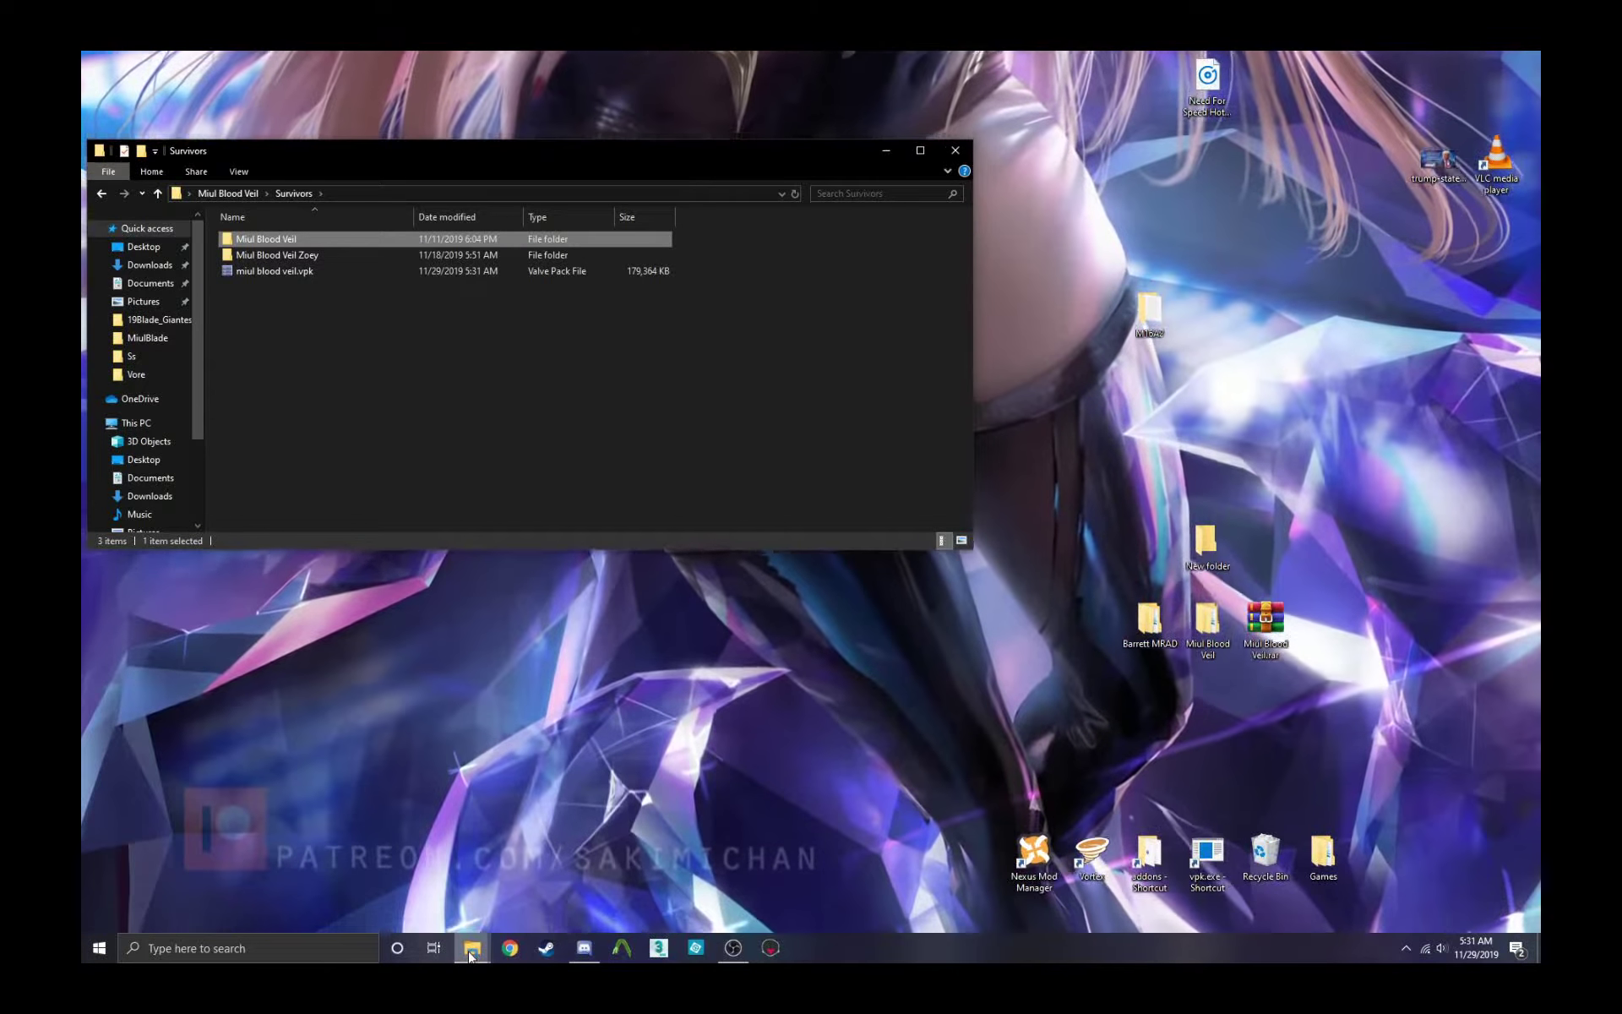
mouse_move(472, 947)
left_click(538, 884)
double_click(269, 273)
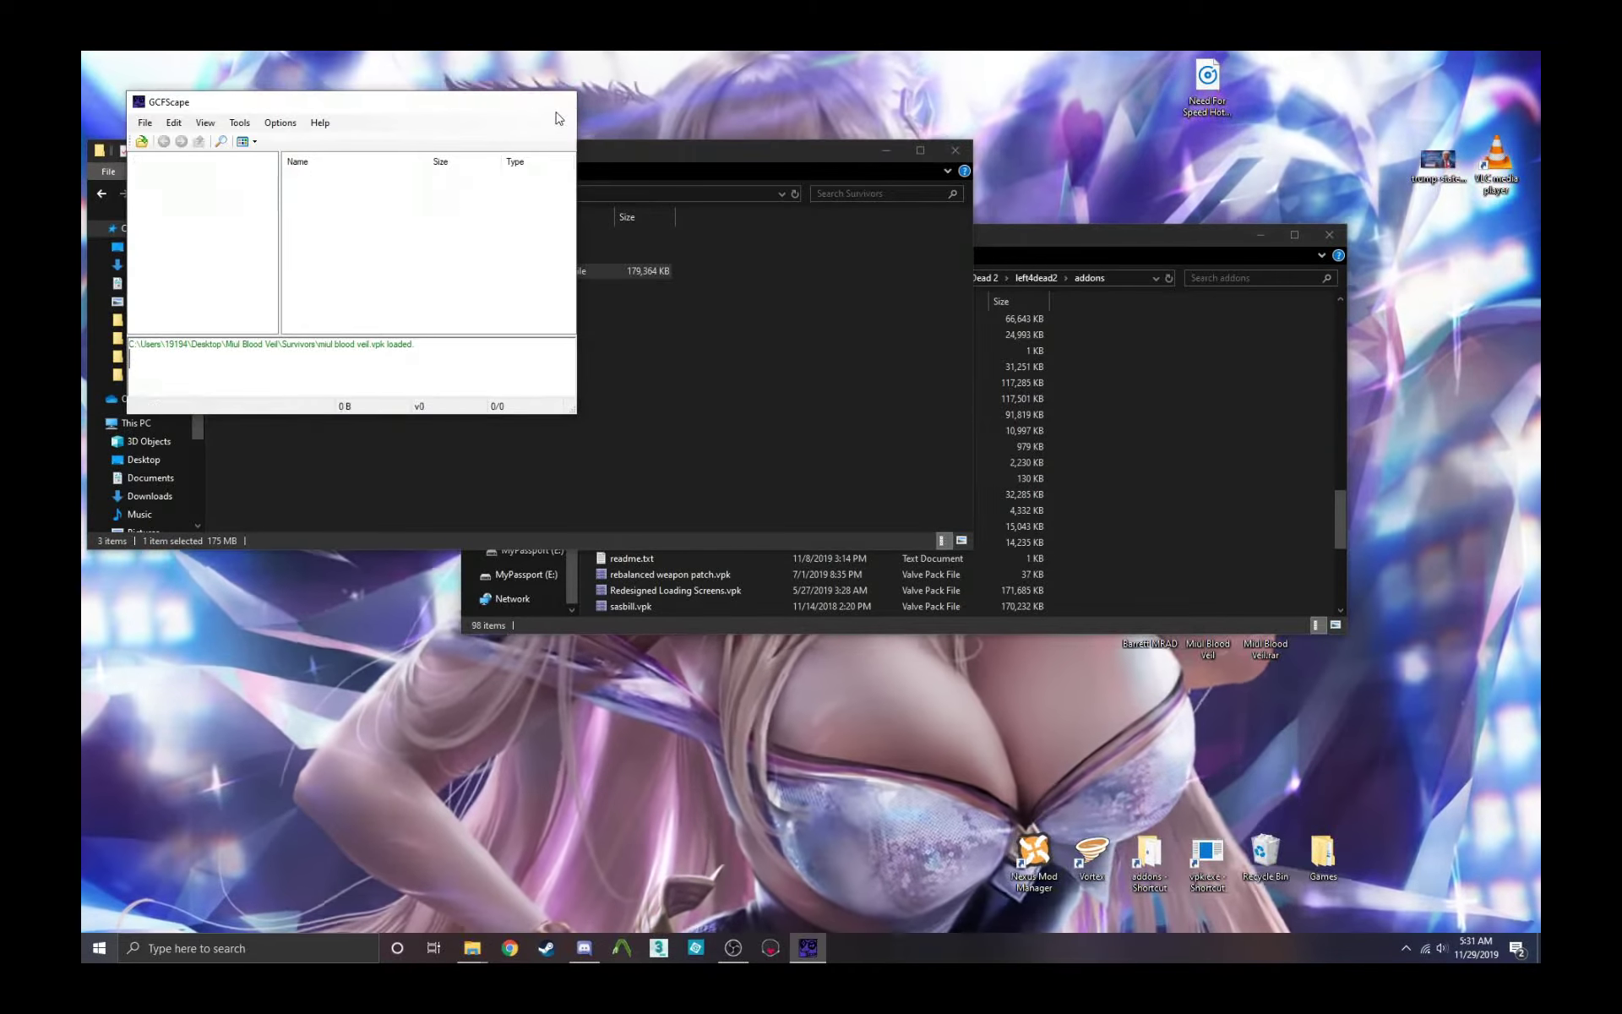
left_click(558, 102)
left_click_drag(279, 270, 1166, 504)
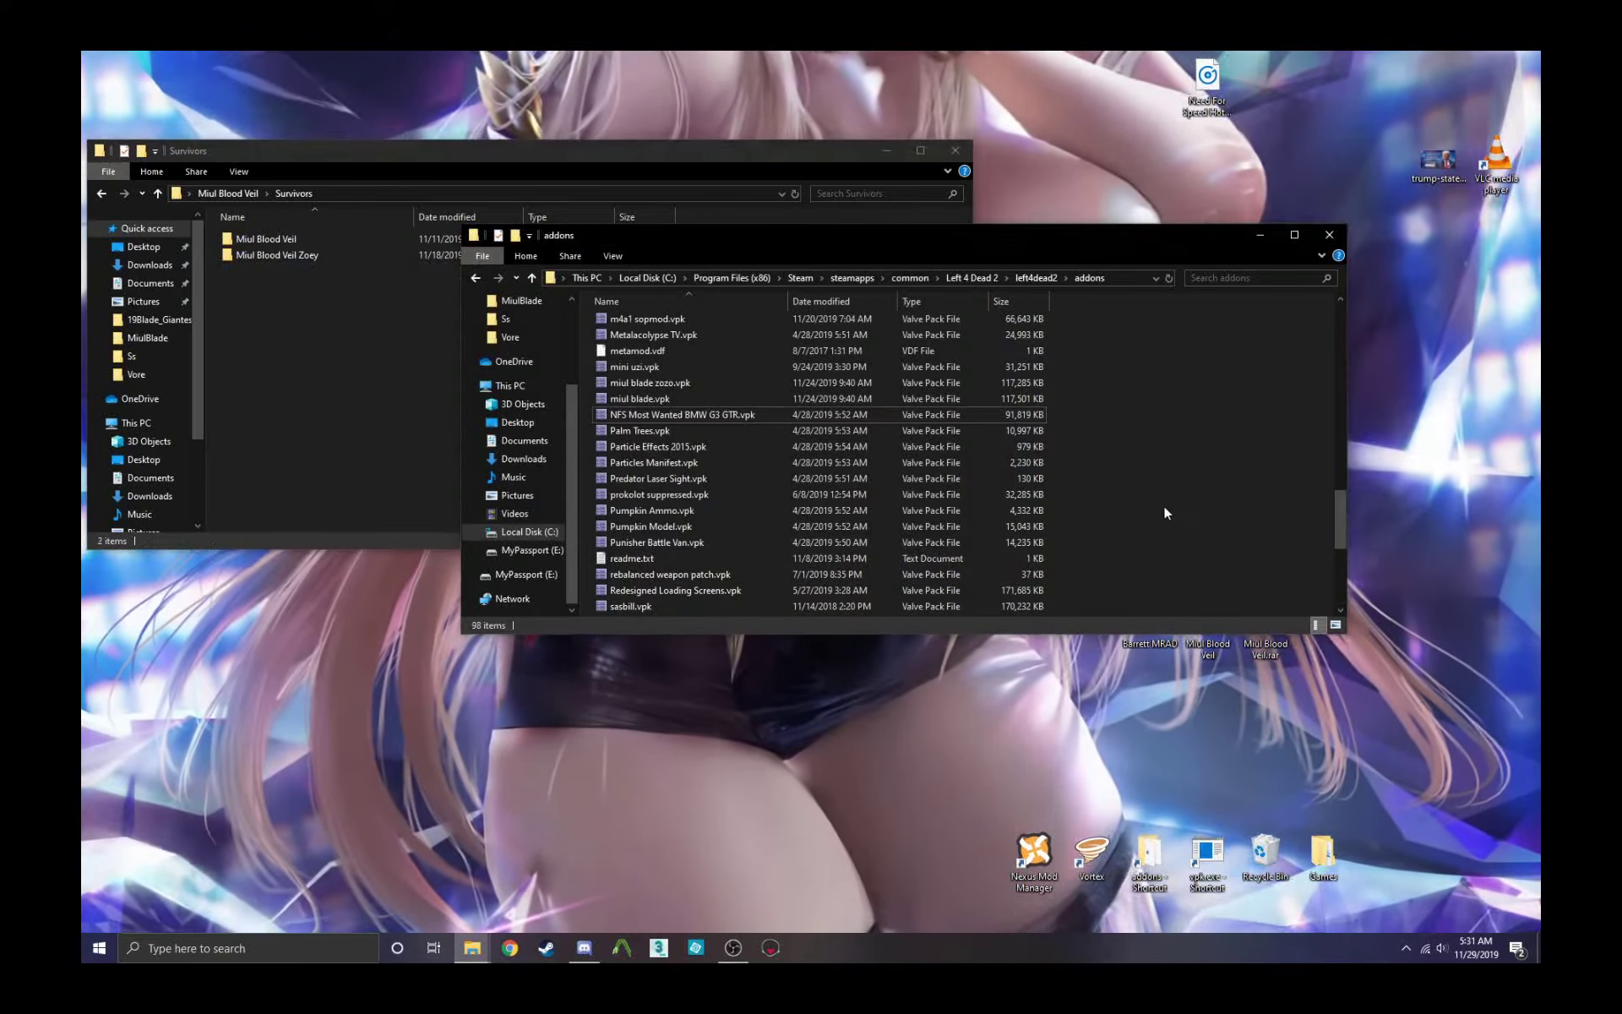